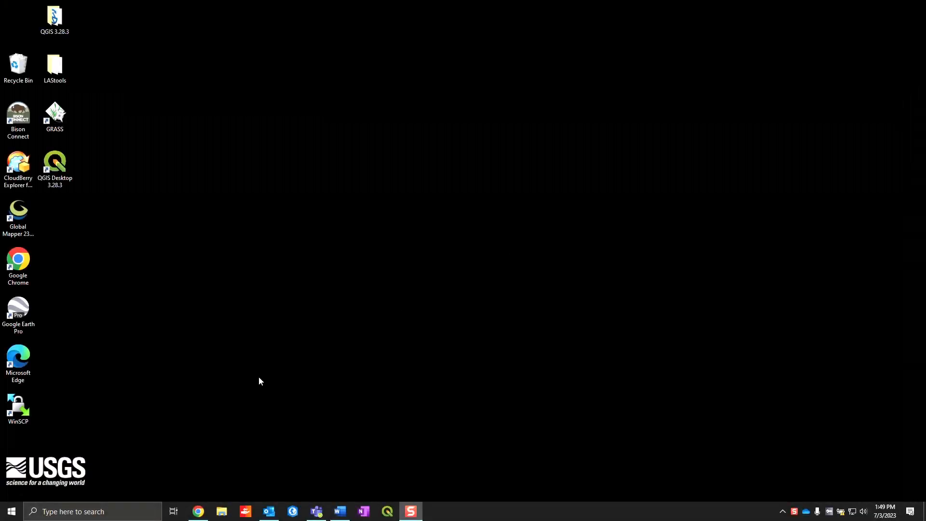
- Find and launch QGIS Desktop 3.28.3
left_click(114, 510)
type("qgis")
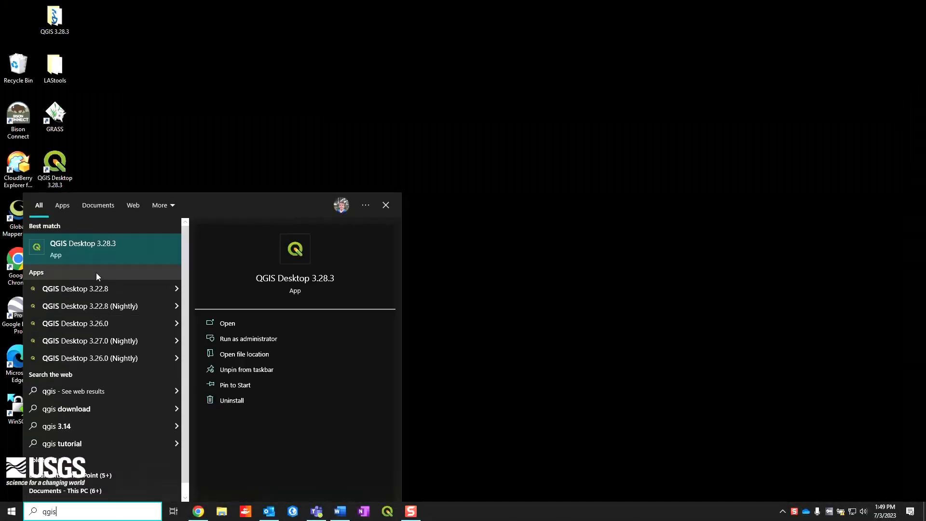
left_click(100, 250)
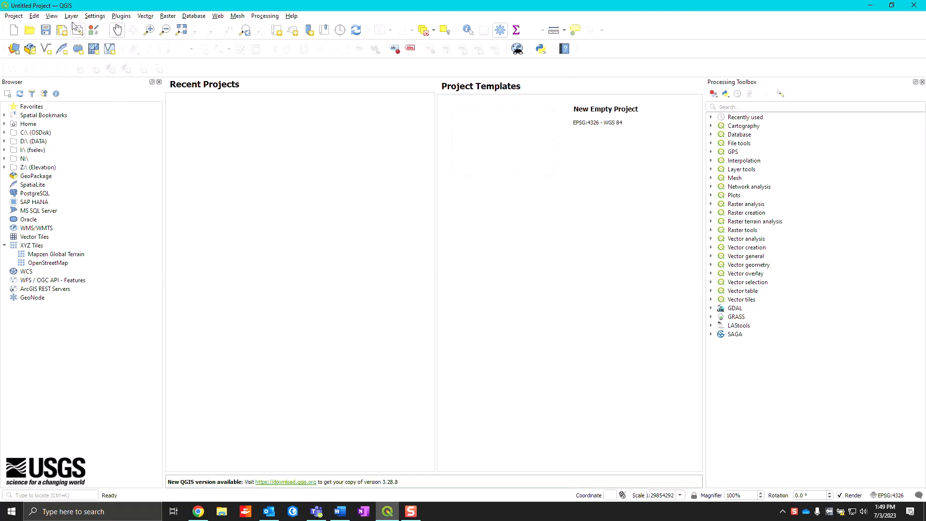
- Turn on the display of the Layers panel
left_click(52, 16)
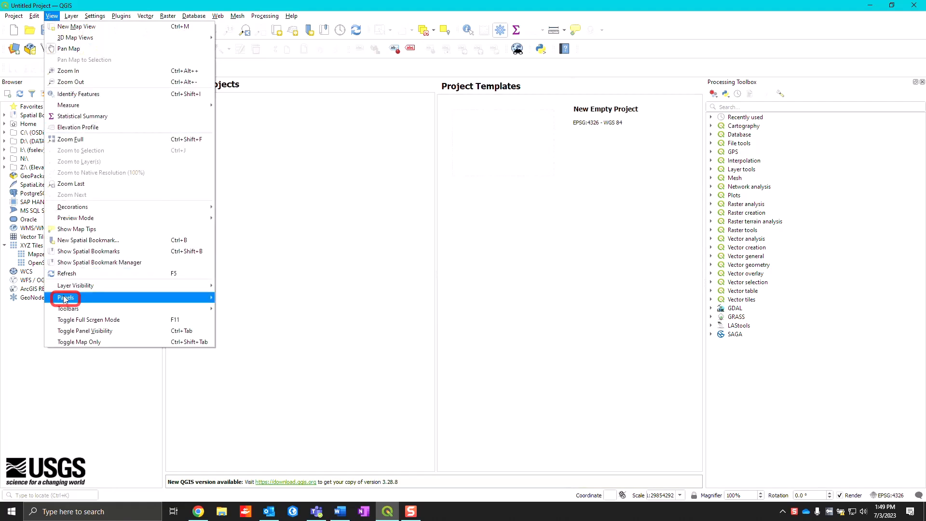
left_click(65, 299)
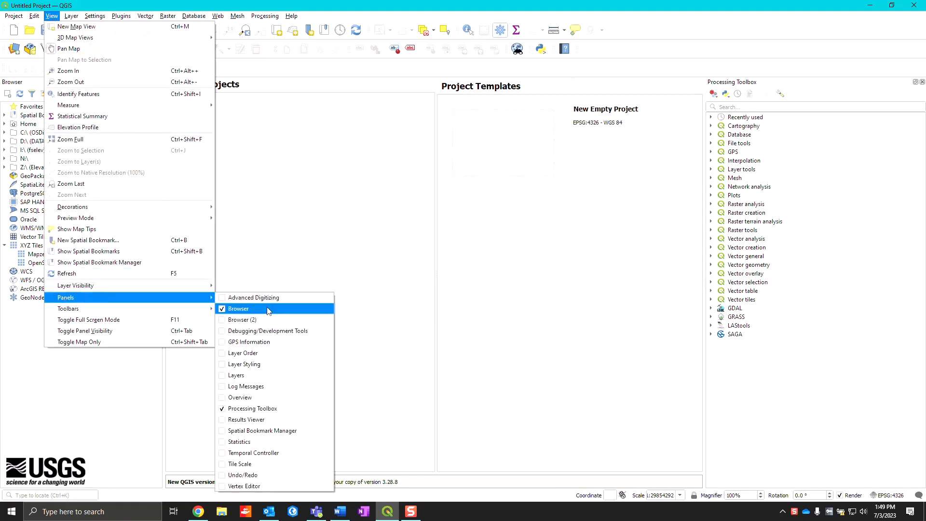
left_click(237, 377)
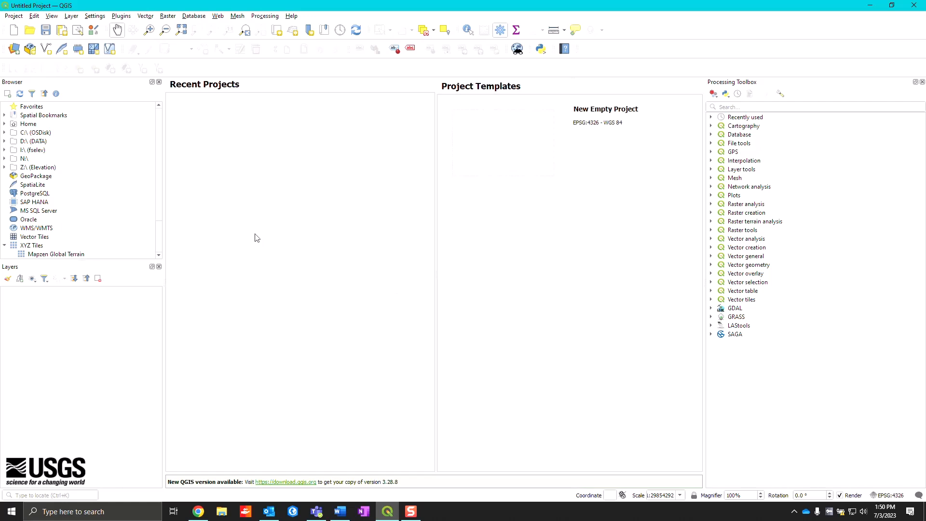
- Open the plugin manager and review the list of installed plugins
left_click(121, 17)
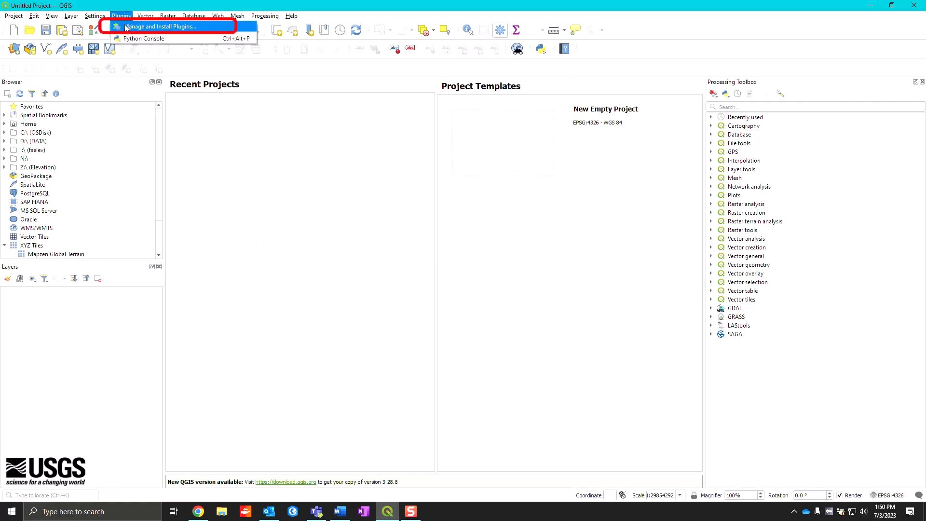
left_click(126, 28)
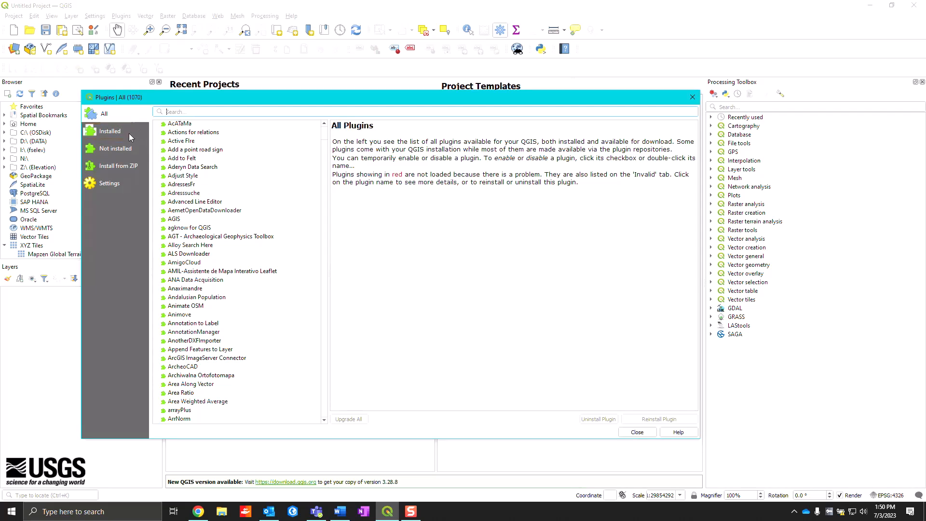
left_click(127, 136)
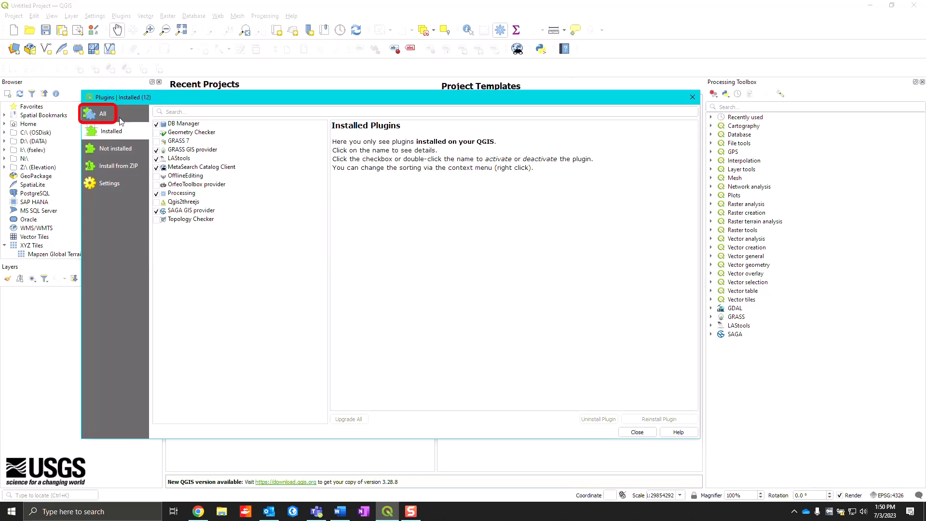
- Search all available plugins for "profile tool", install the Profile tool plugin and close the plugin manager
left_click(120, 117)
left_click(181, 111)
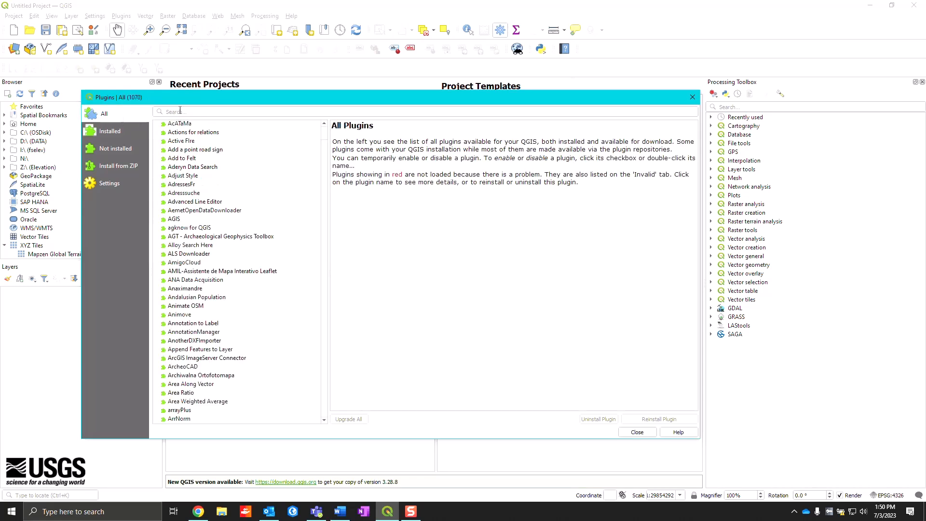
type("profile tool")
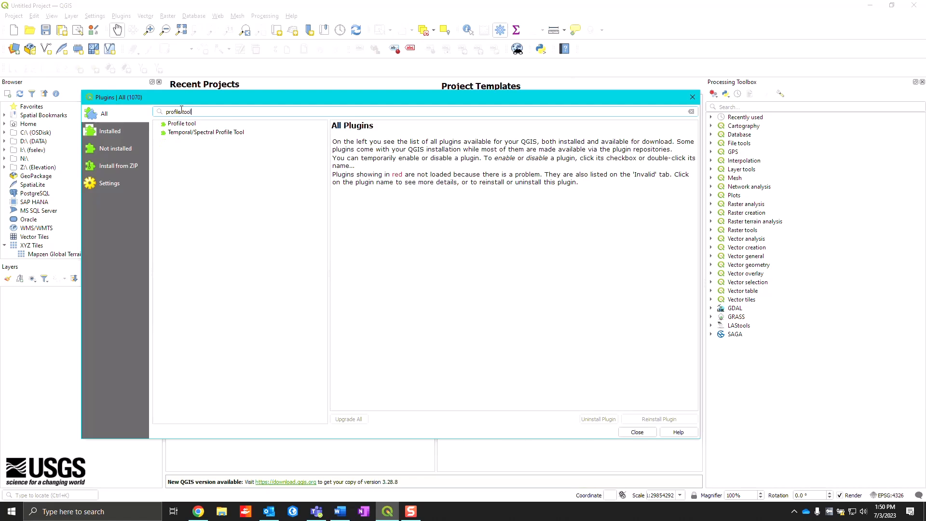
left_click(202, 124)
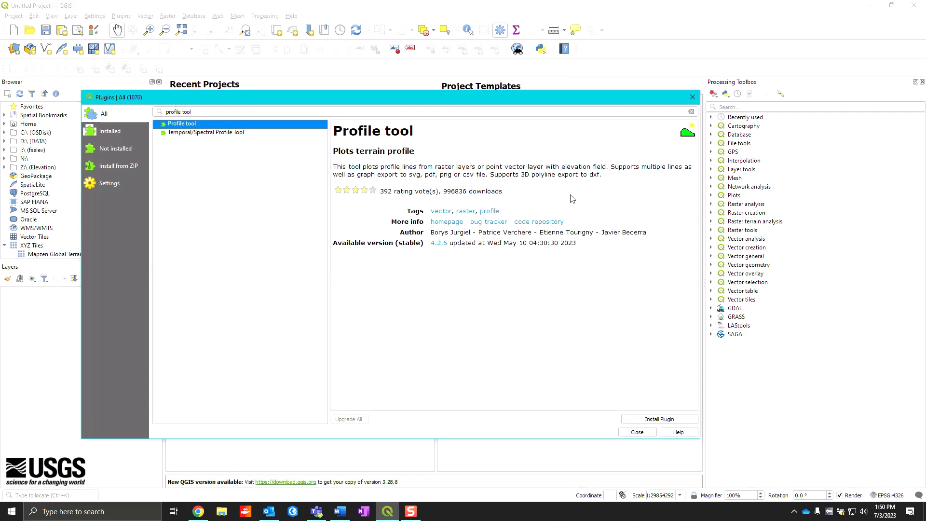
left_click(655, 420)
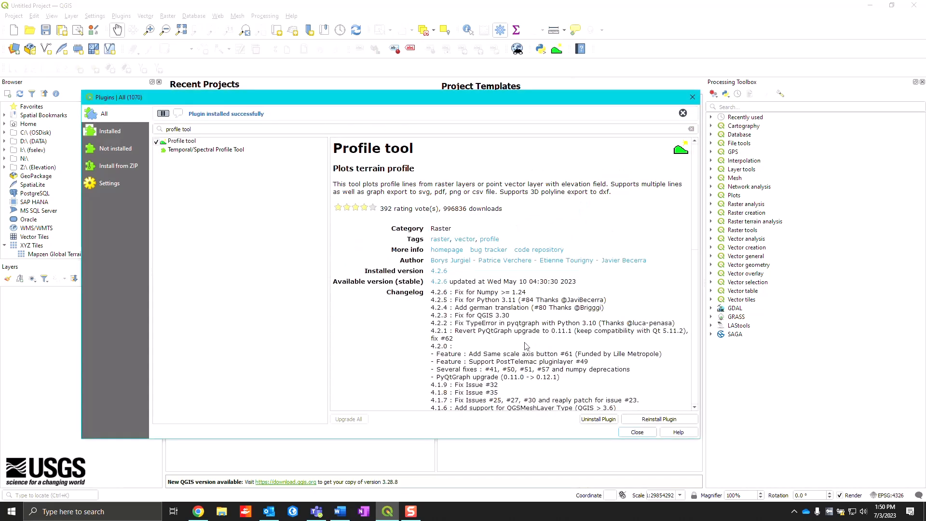
scroll(526, 346, "down", 3)
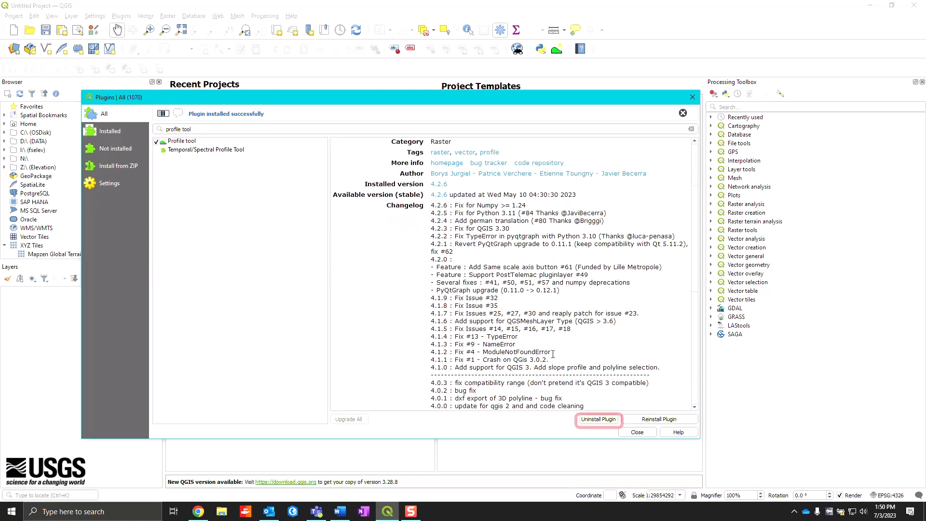
left_click(637, 433)
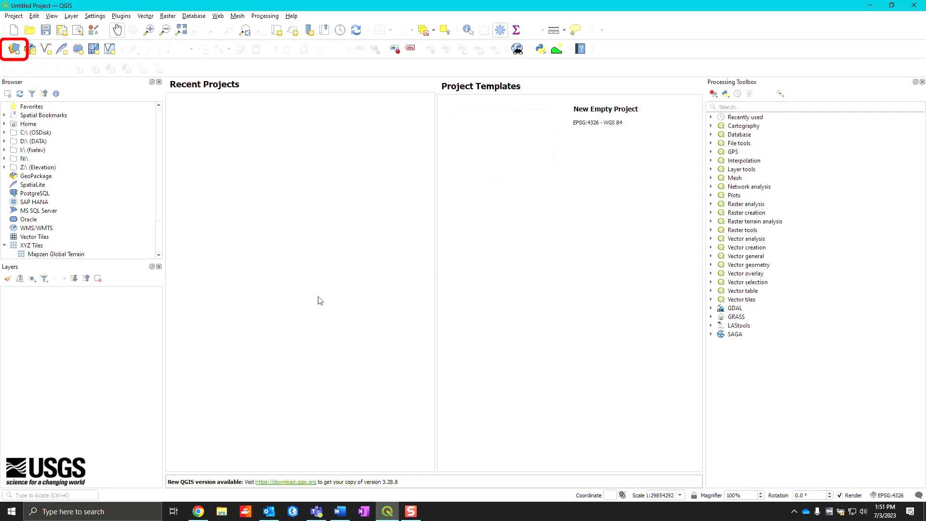
- Add LD31741380.las from D:\QGIS_10j1\CO_ElPaso_County_2018_Training_Data\LAS to the project as a point cloud layer
left_click(14, 49)
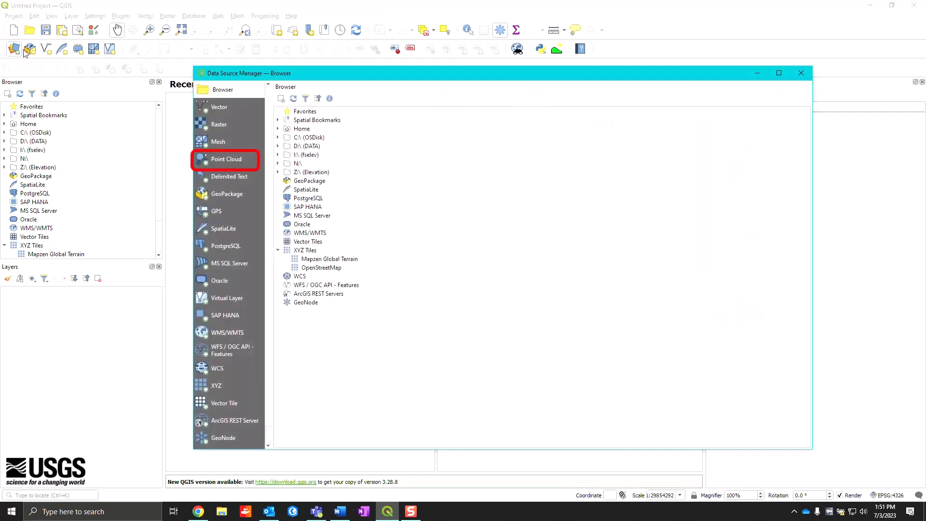
left_click(226, 159)
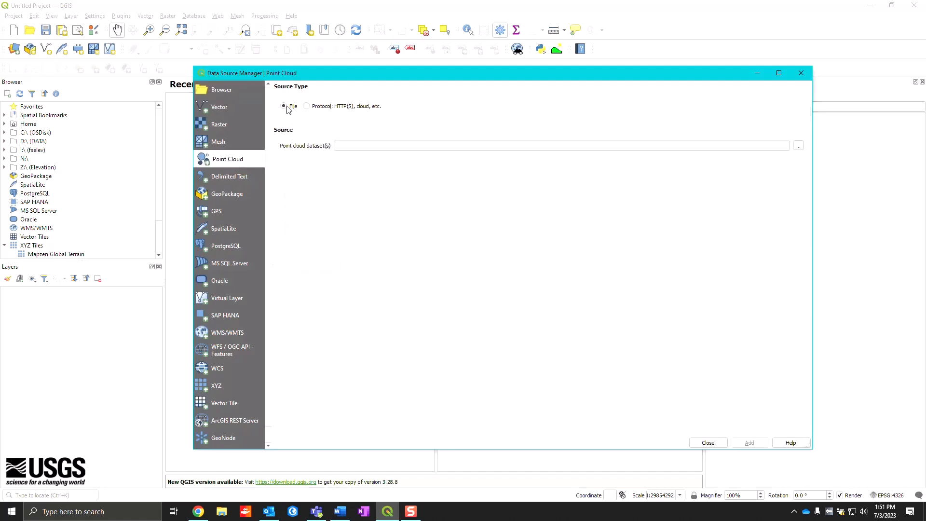
left_click(800, 146)
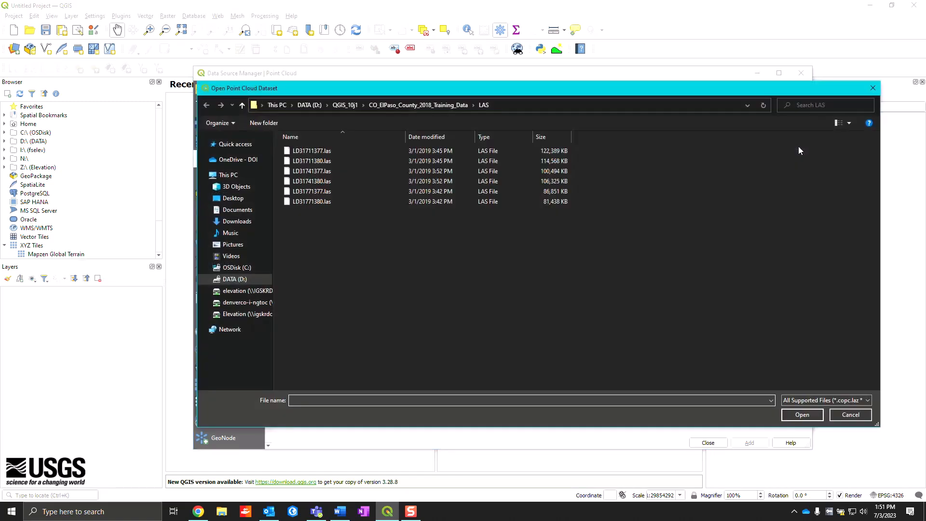
left_click(237, 279)
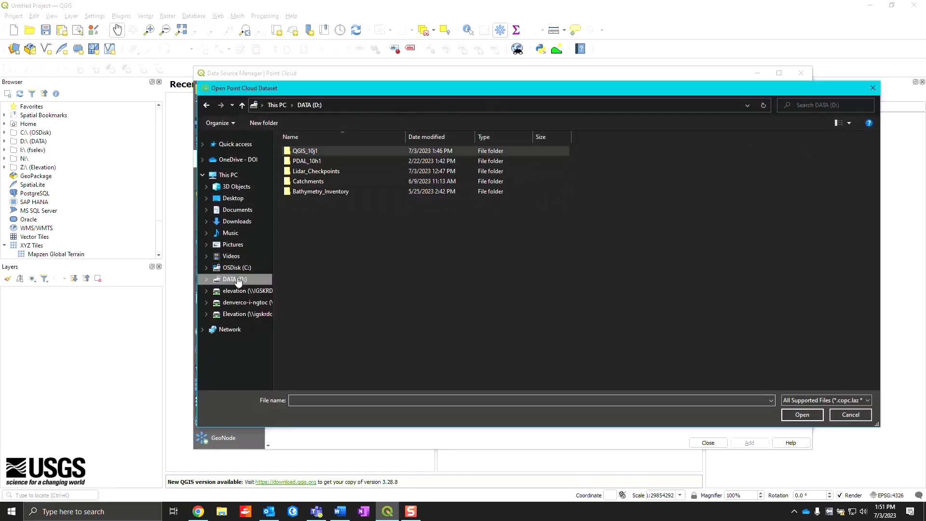
double_click(306, 150)
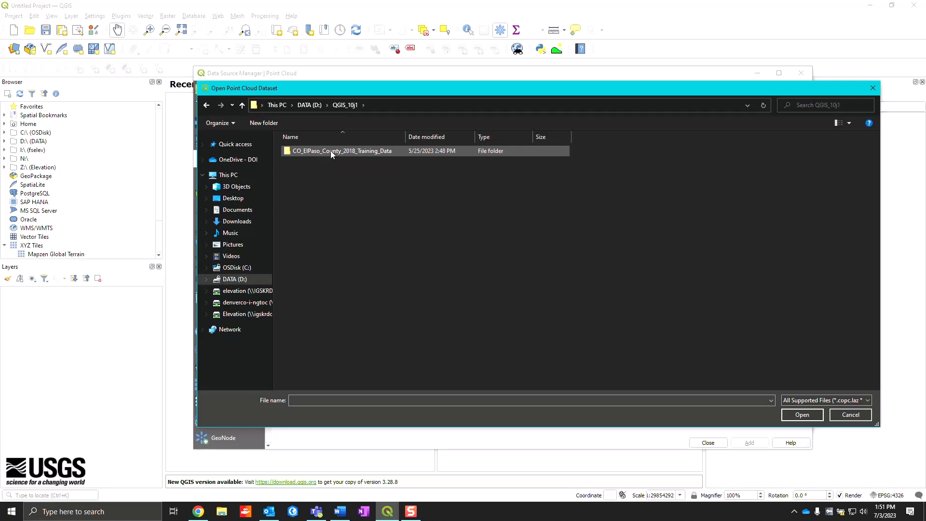
double_click(331, 150)
double_click(301, 170)
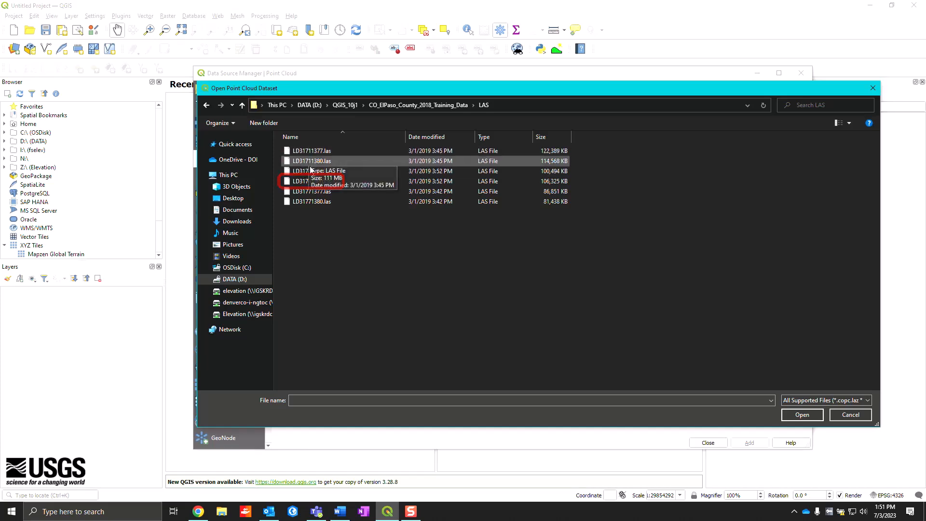
left_click(311, 182)
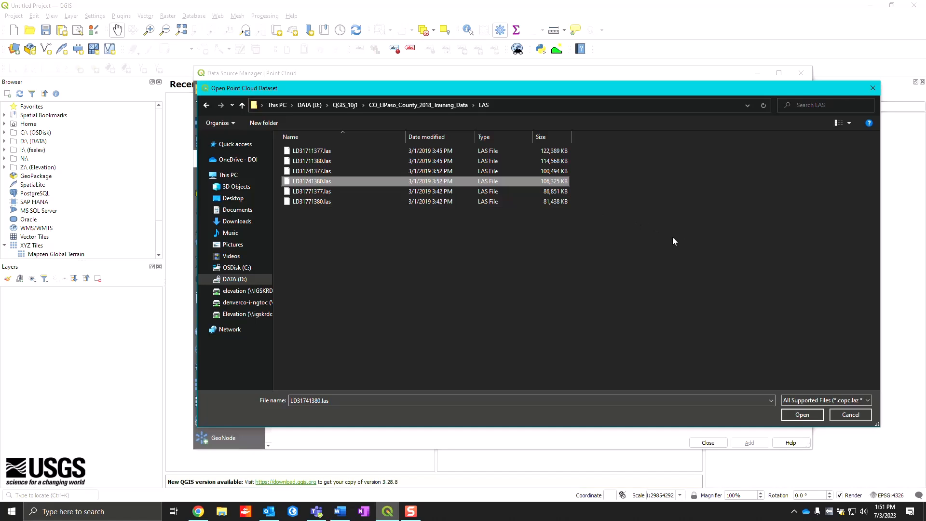
left_click(803, 415)
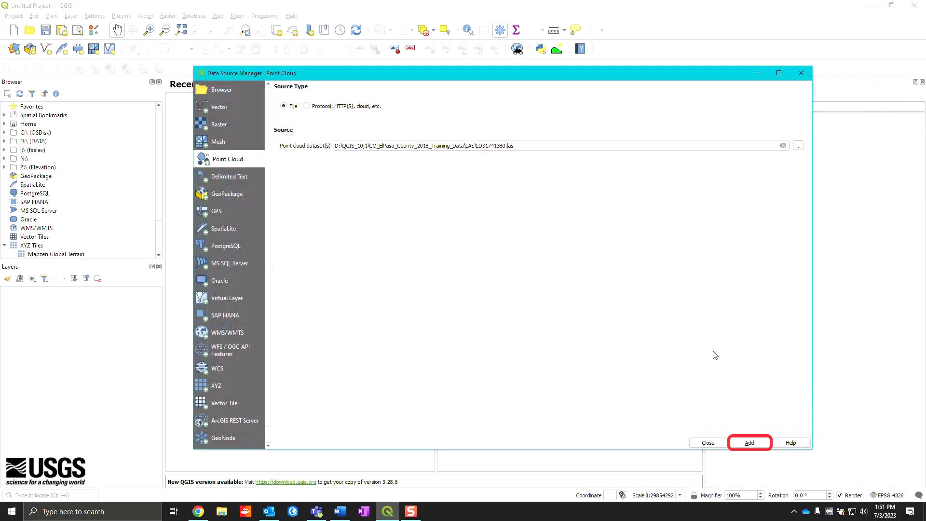
left_click(751, 443)
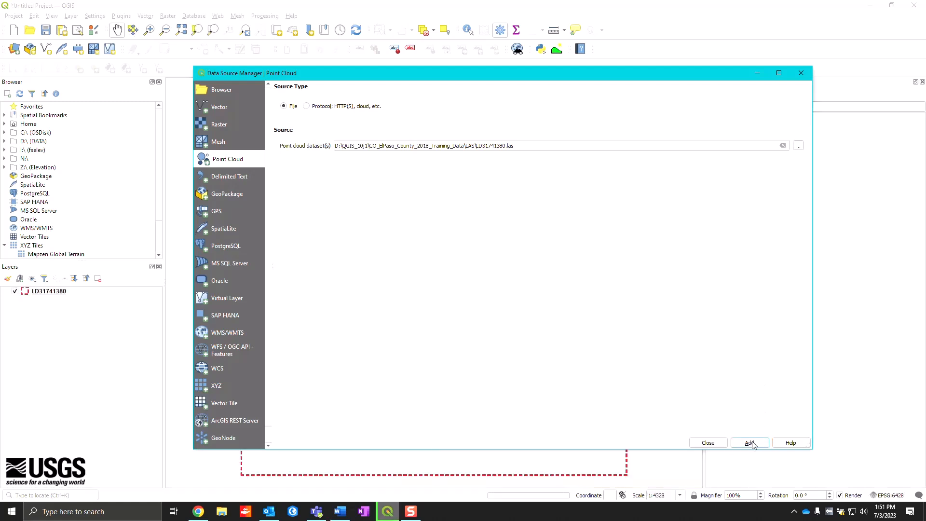
left_click(714, 444)
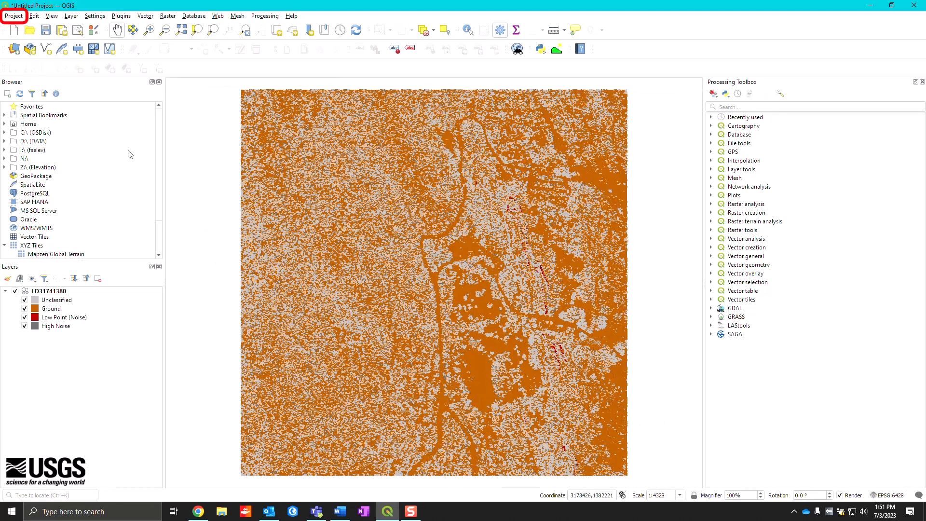
- Save the project as Garden_of_the_Gods in the QGIS_10j1 folder on drive D
left_click(14, 17)
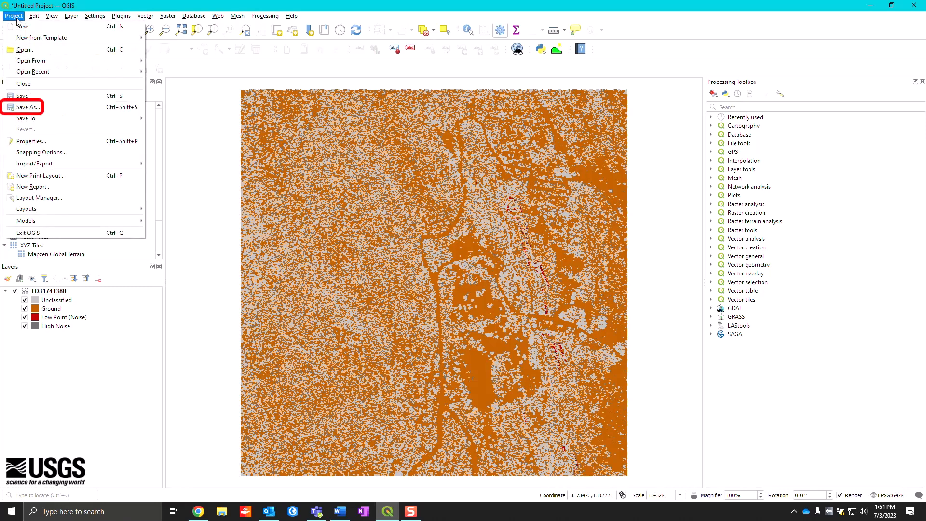
left_click(21, 106)
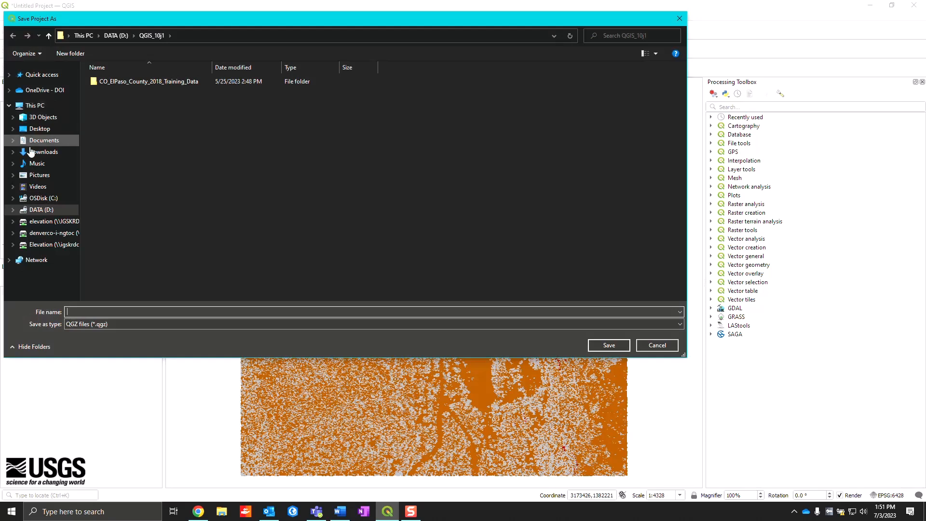
left_click(39, 209)
double_click(109, 83)
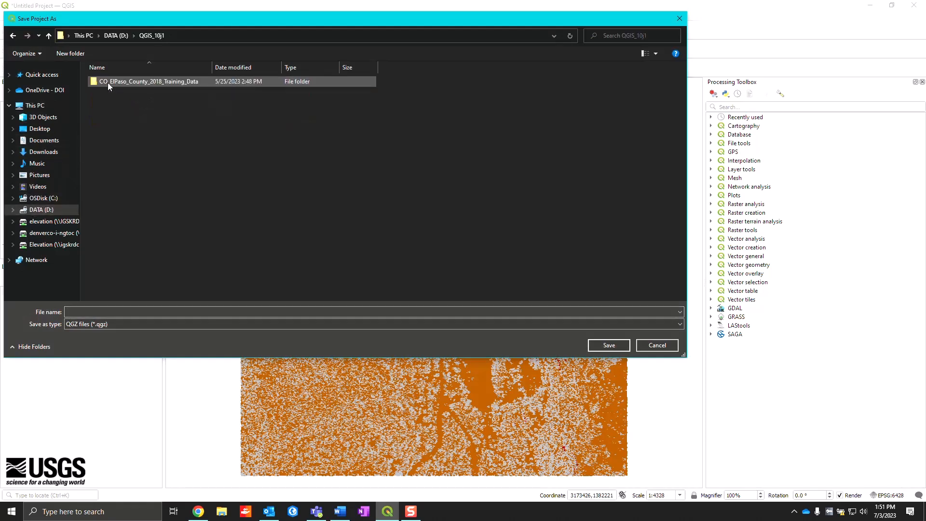
type("Garden")
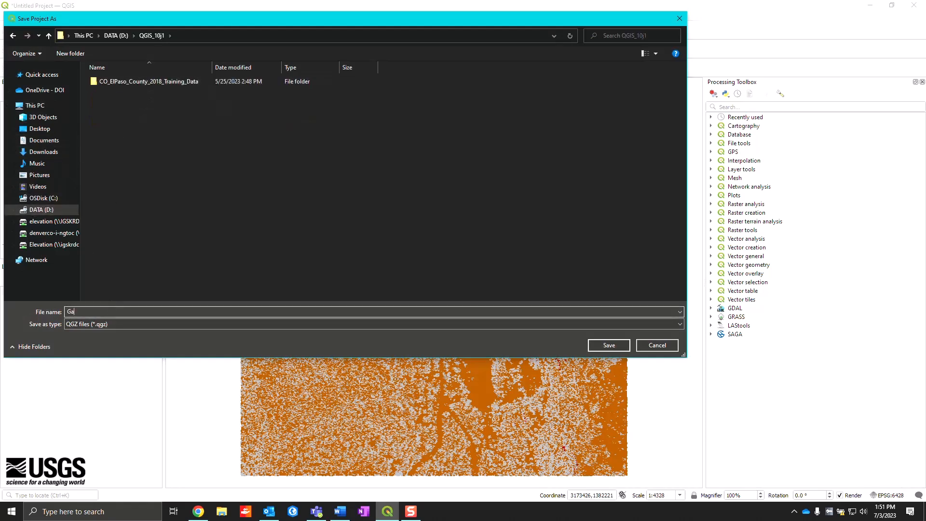
type("_of_the_Gods")
left_click(601, 344)
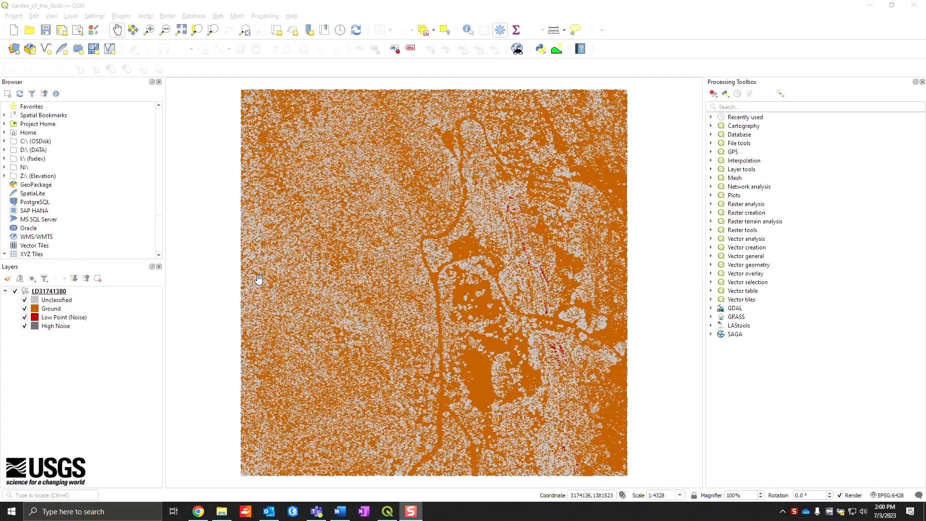
- Hide all classes of the LD31741380 point cloud layer except Unclassified and Ground
right_click(59, 292)
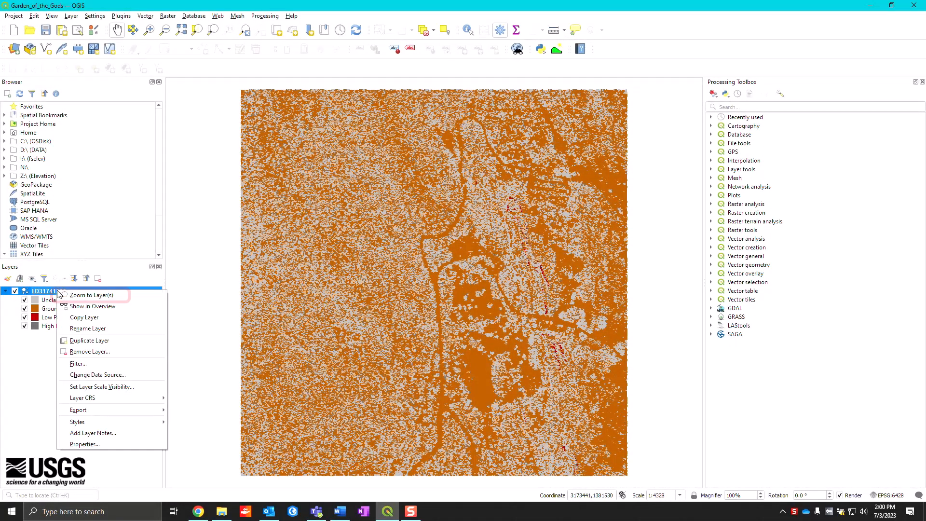
left_click(83, 295)
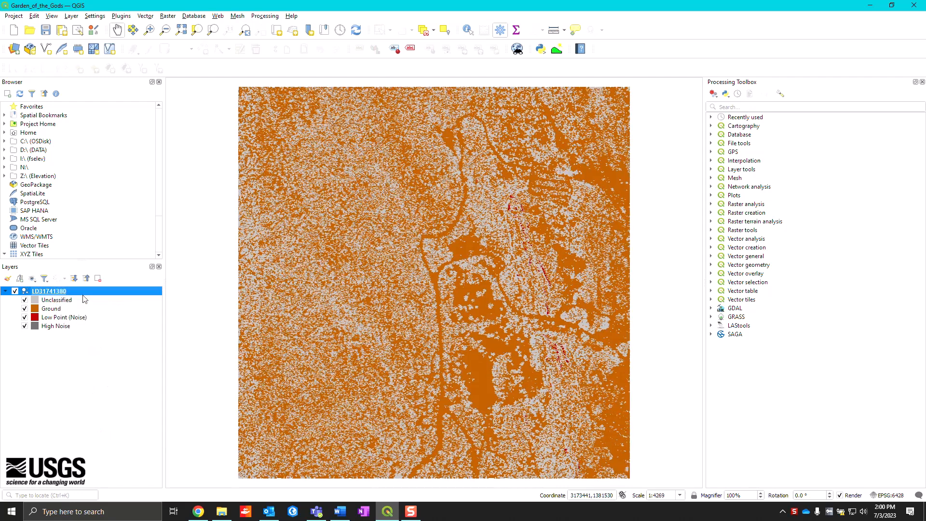
right_click(58, 303)
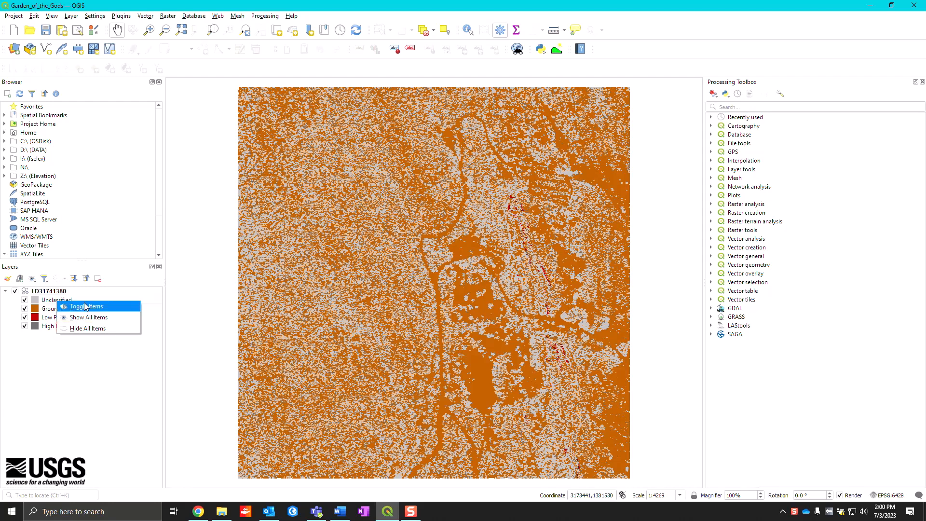
left_click(87, 328)
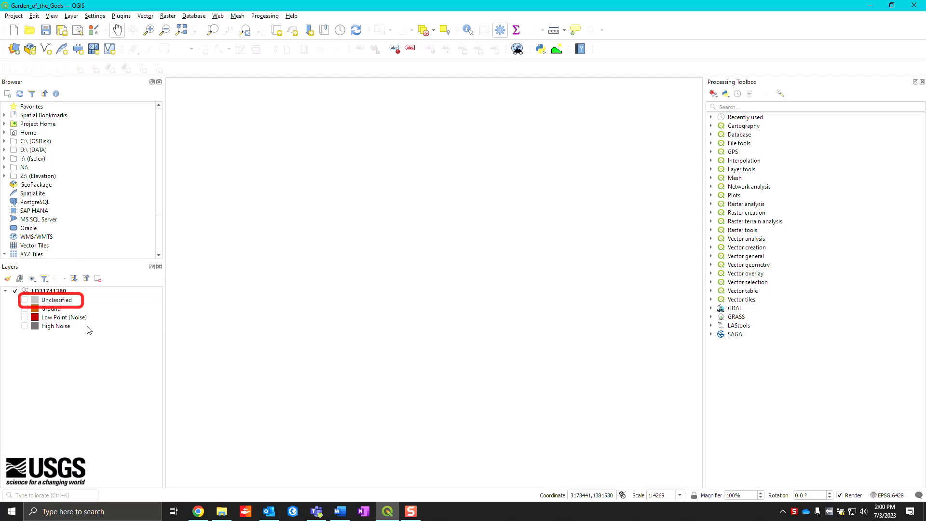
left_click(25, 300)
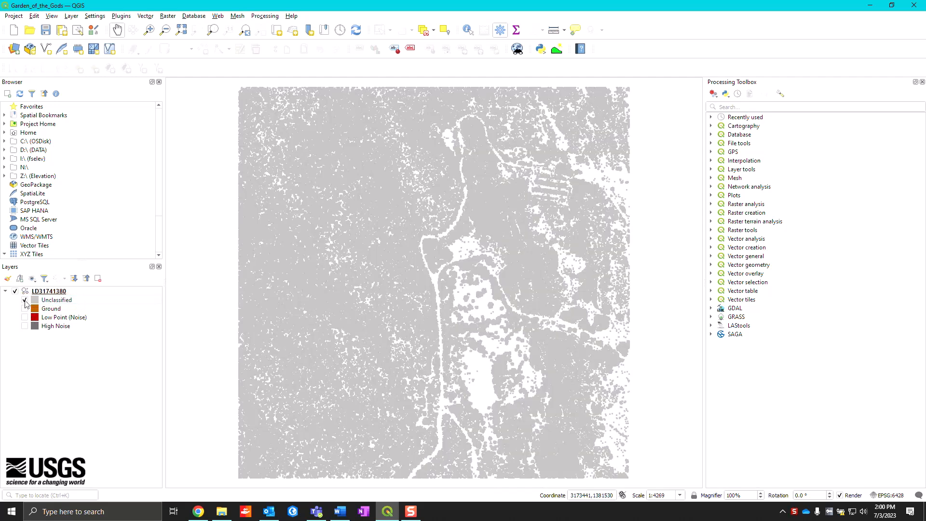
left_click(24, 309)
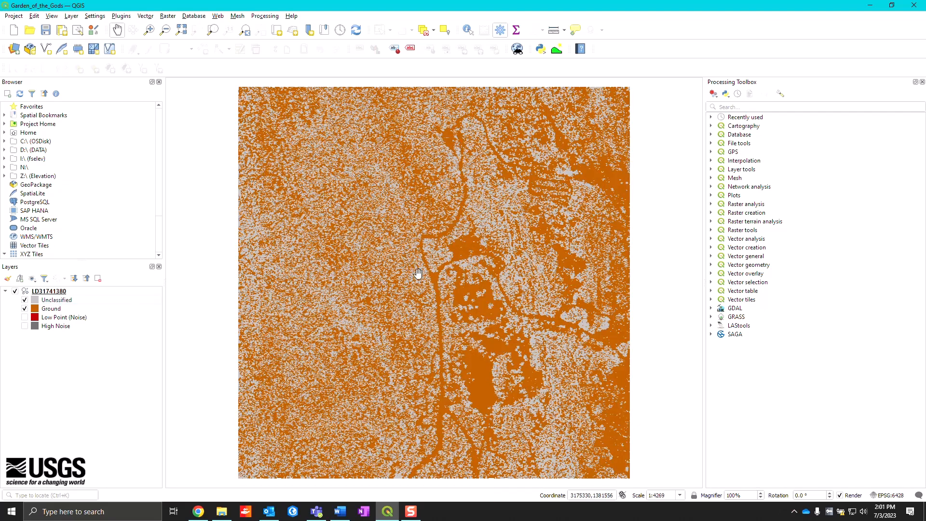
- Inspect the Low Point (Noise) class of LD31741380 with Ground hidden, and display only the High Noise class
left_click_drag(474, 137, 620, 272)
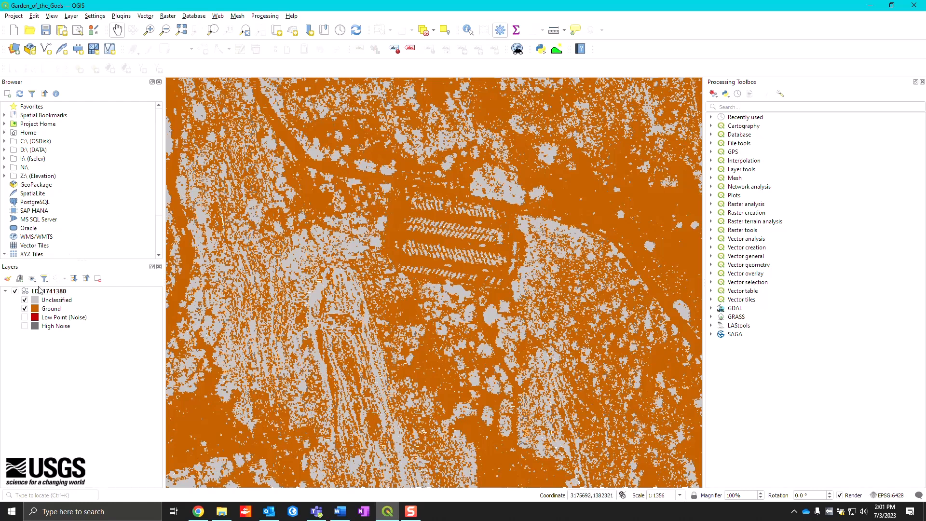
left_click(25, 308)
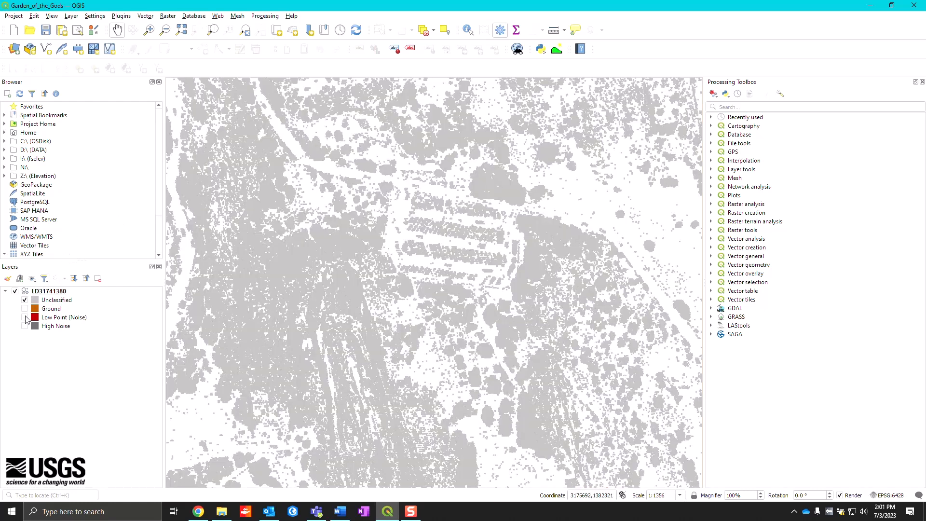
left_click(25, 318)
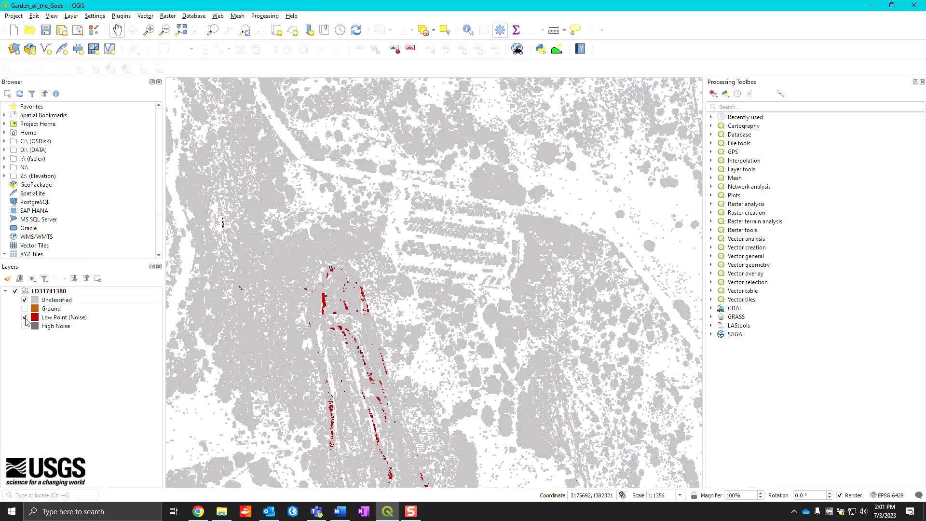
left_click(25, 317)
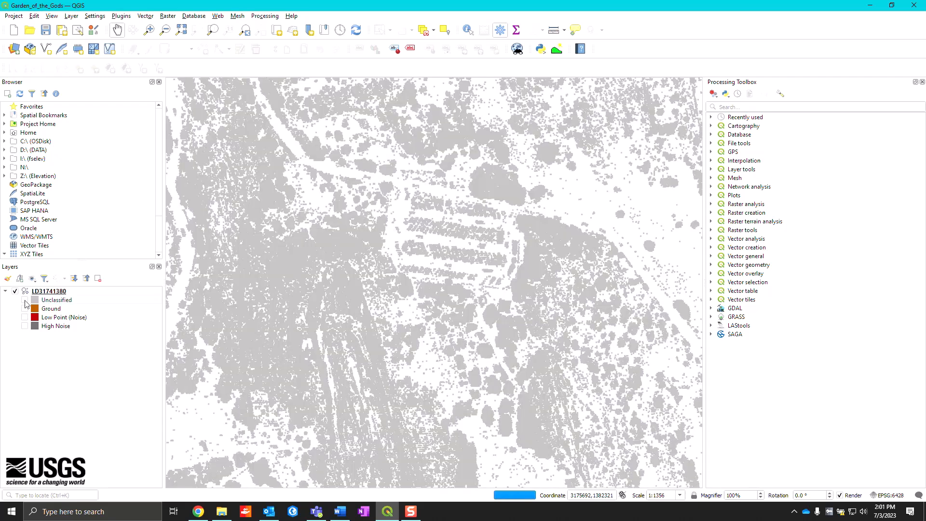
left_click(25, 300)
left_click(25, 326)
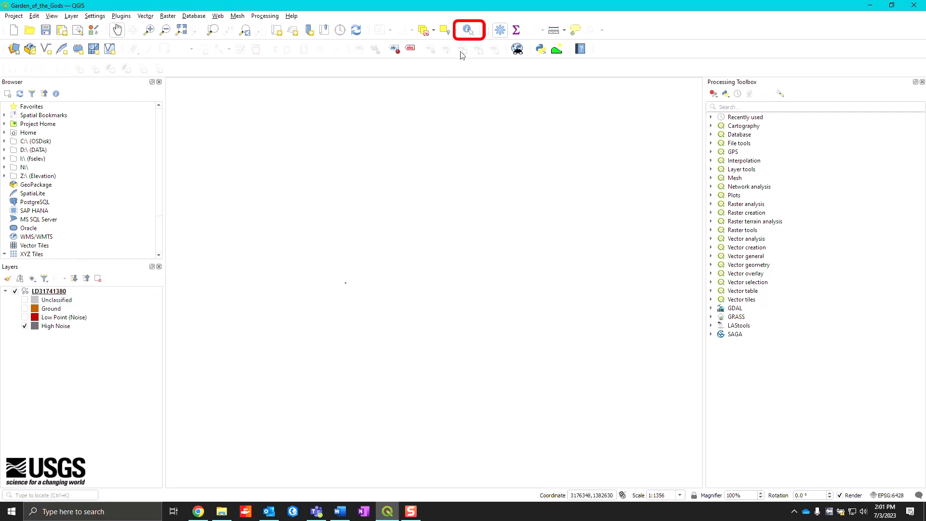
- Identify the High Noise point on the map to check its Z value, and clear the identify results
left_click(469, 32)
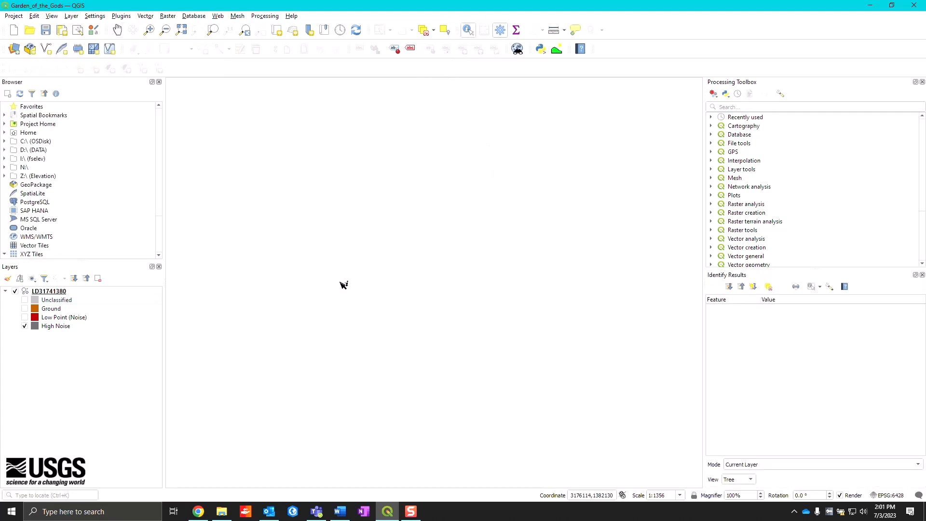
left_click(347, 284)
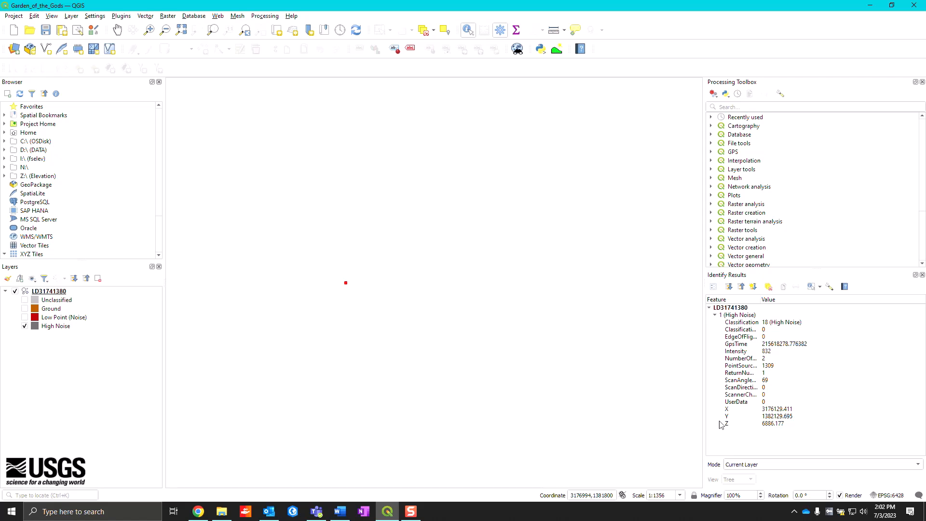
left_click(789, 427)
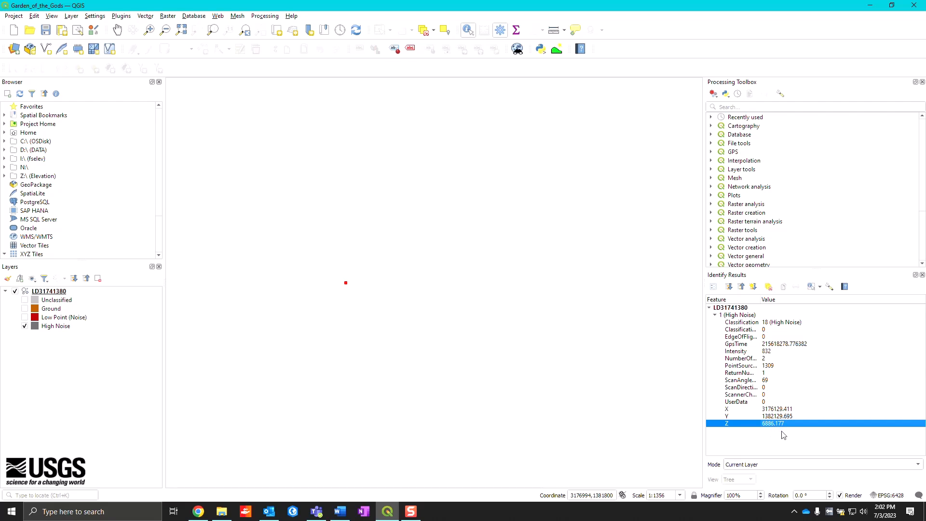
left_click(769, 288)
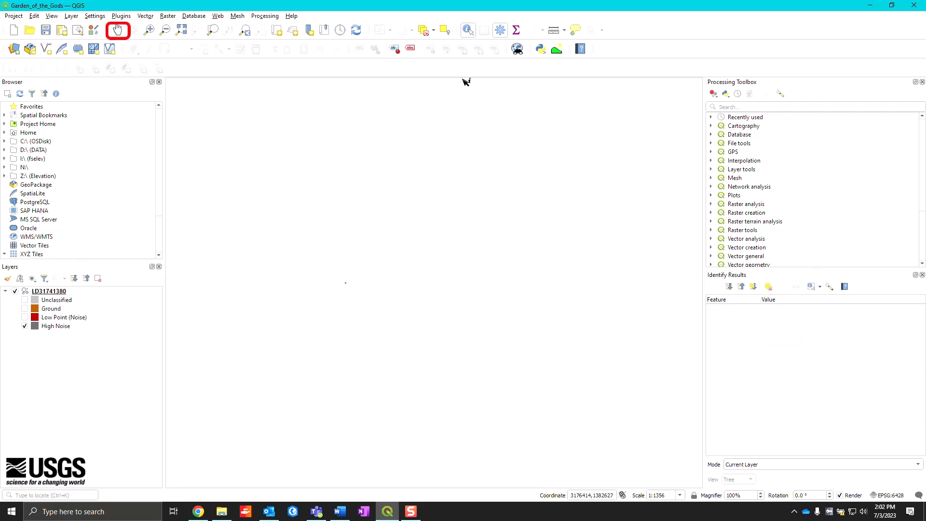
left_click(118, 31)
- Show all classes of the LD31741380 point cloud layer and zoom to the layer's full extent
right_click(64, 300)
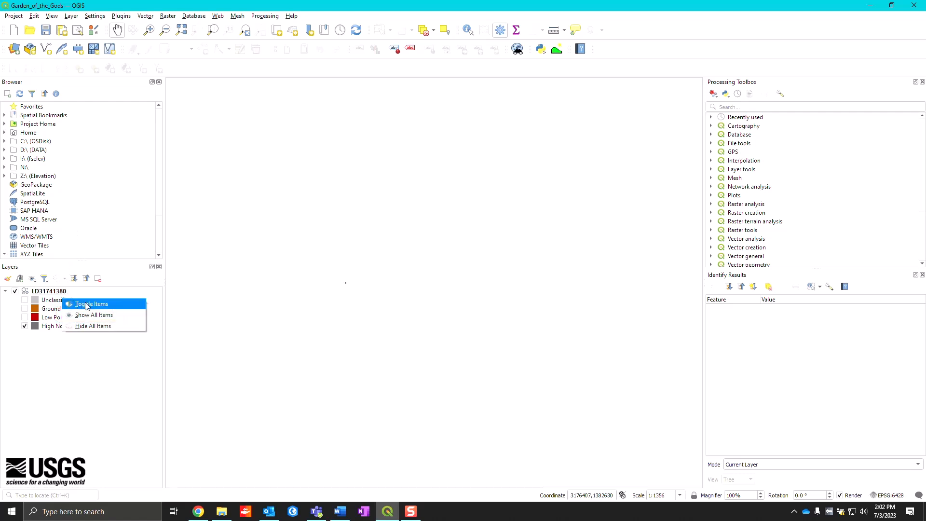
left_click(93, 316)
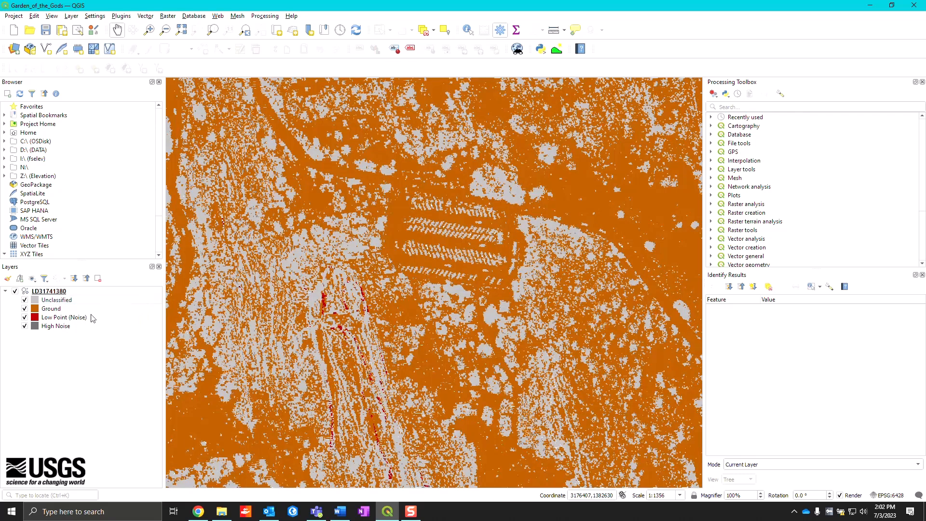
right_click(54, 292)
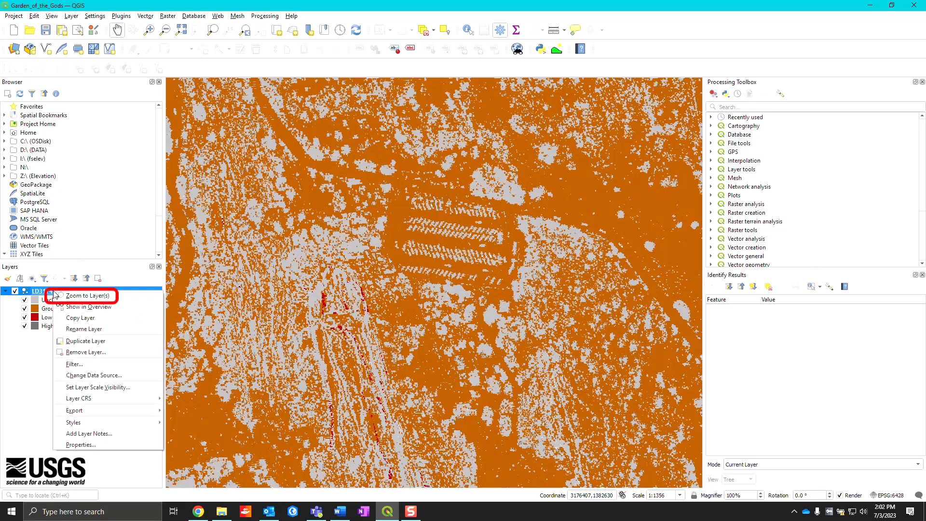
left_click(81, 296)
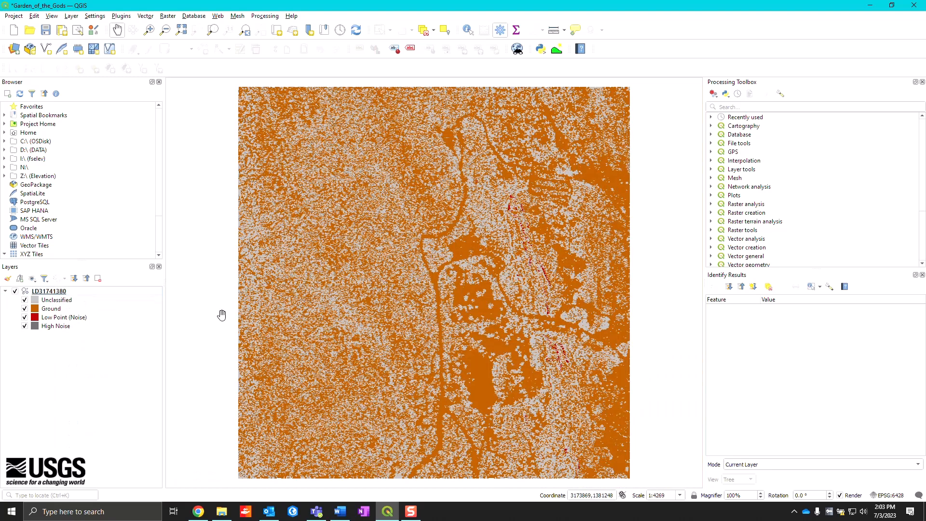
- Examine the LD31741380 layer properties information, including its coordinate reference system, attribute list and LAS version
right_click(54, 294)
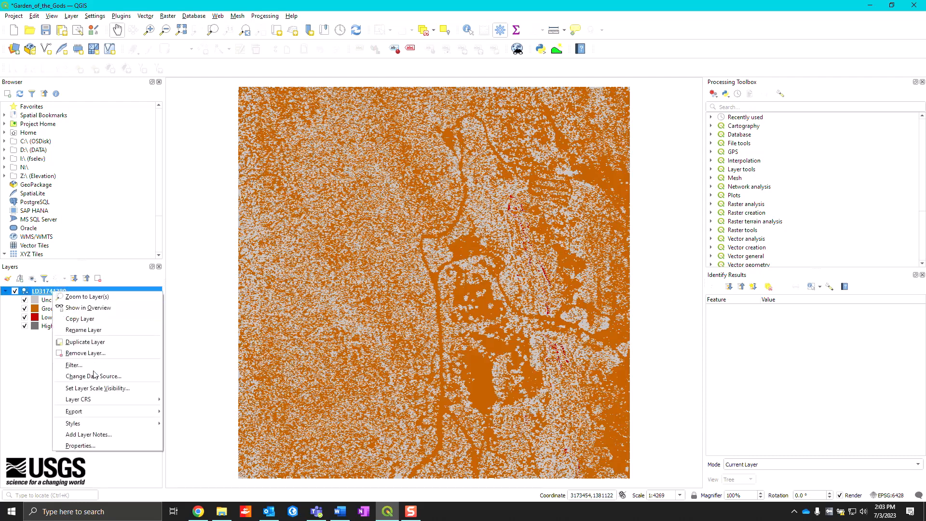
left_click(100, 452)
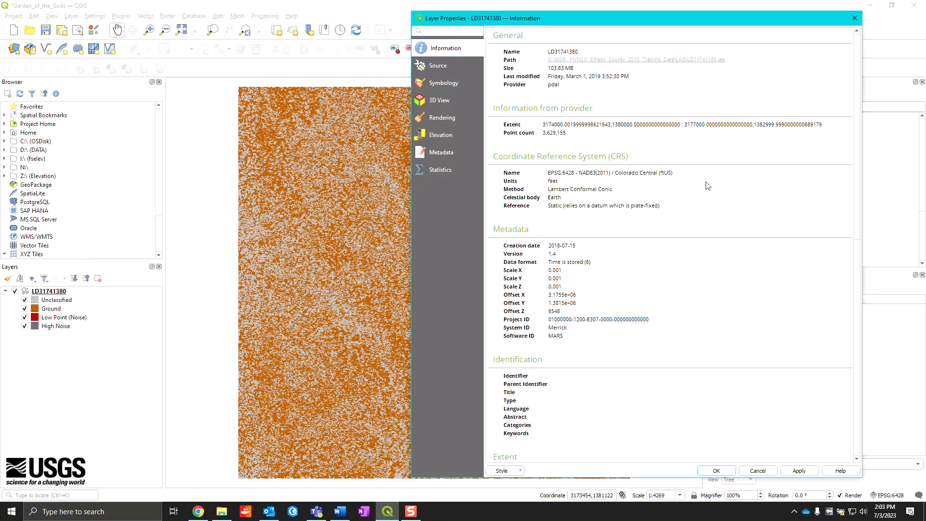
scroll(741, 227, "down", 1)
scroll(740, 227, "down", 2)
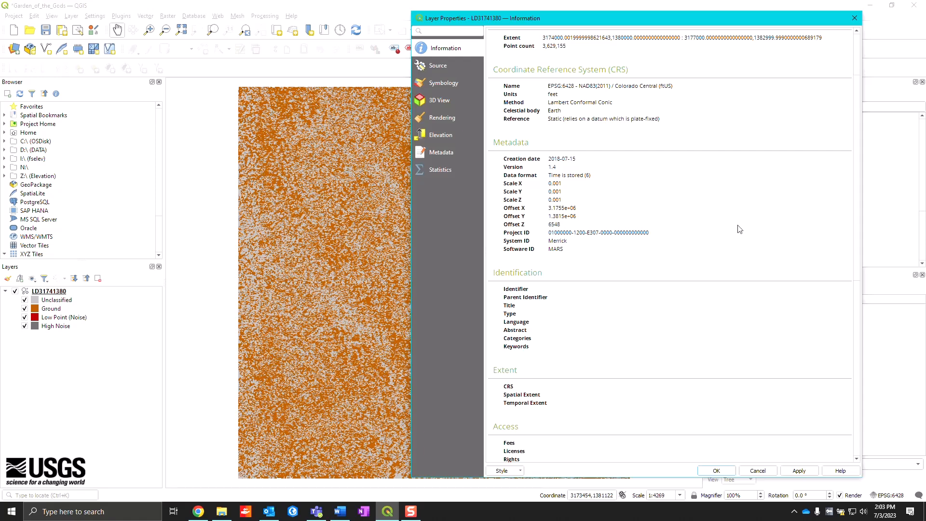
scroll(740, 229, "down", 9)
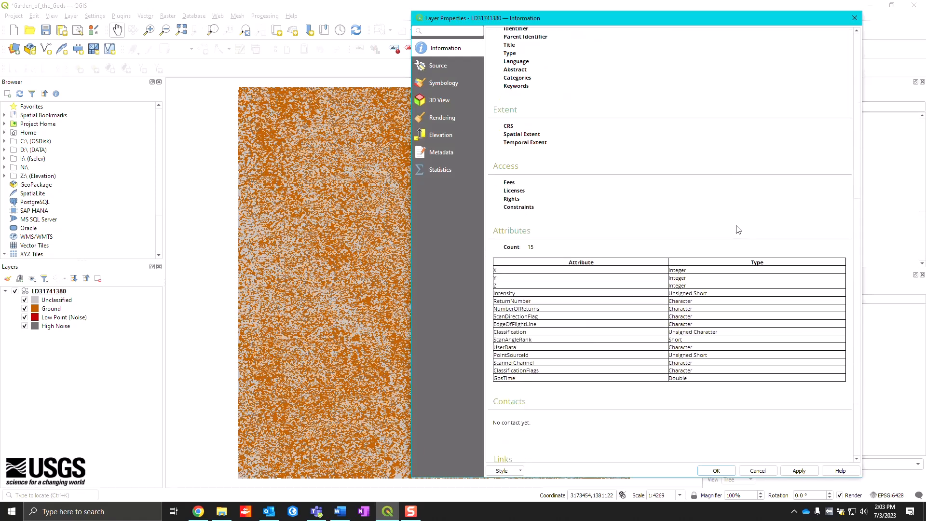
scroll(738, 230, "down", 4)
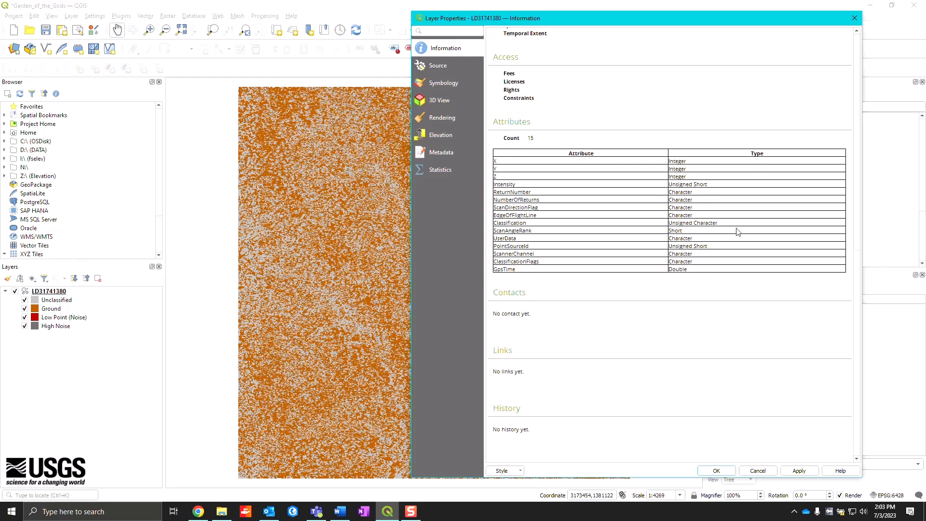
scroll(737, 232, "up", 13)
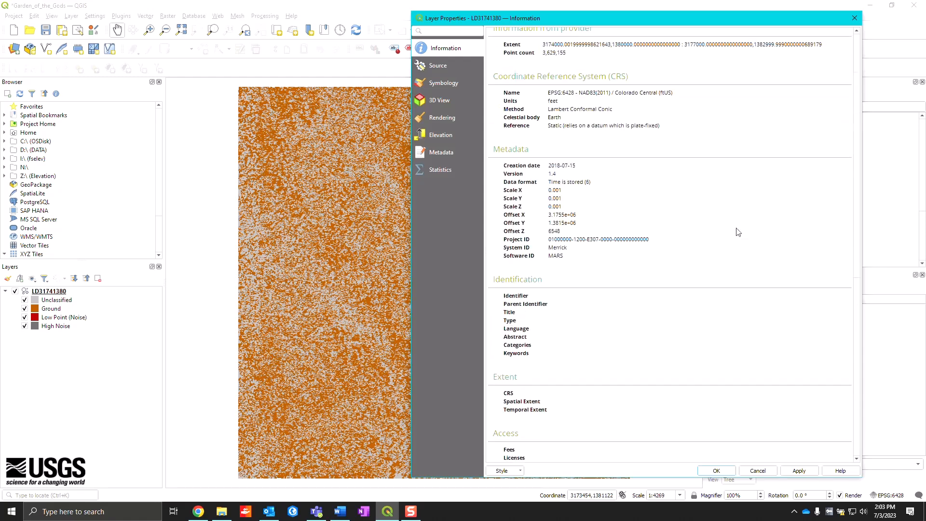
scroll(738, 231, "up", 3)
left_click_drag(560, 257, 526, 256)
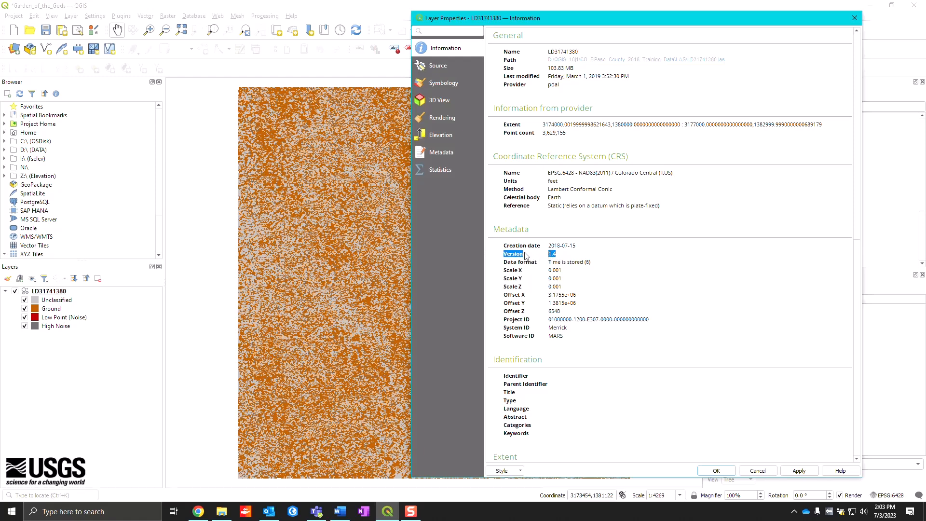
left_click(496, 256)
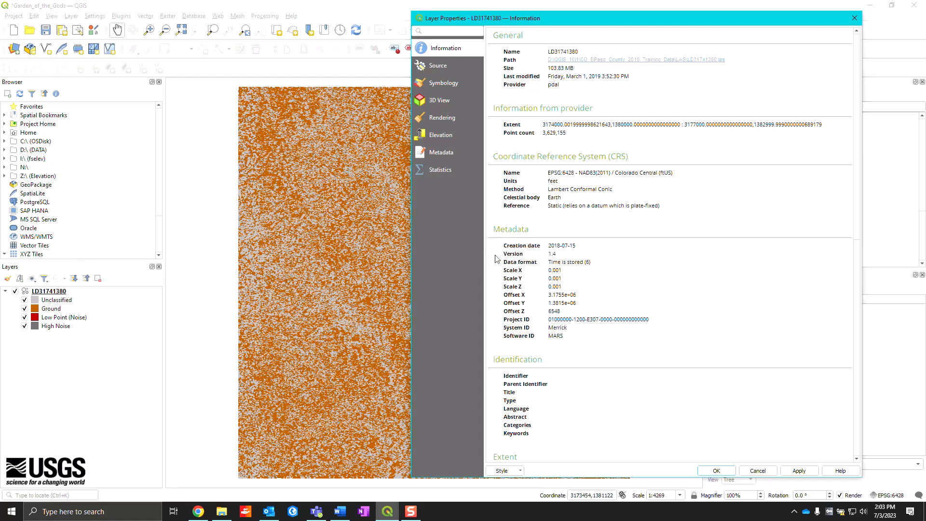
- Review the layer's attribute and classification statistics, checking the minimum and maximum Z, and close the properties
left_click(444, 172)
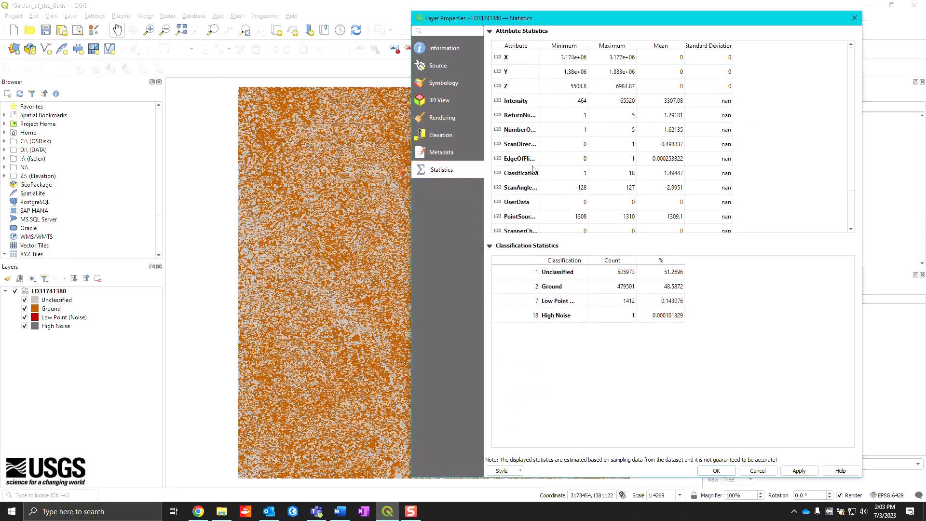
left_click(504, 90)
left_click_drag(504, 90, 617, 89)
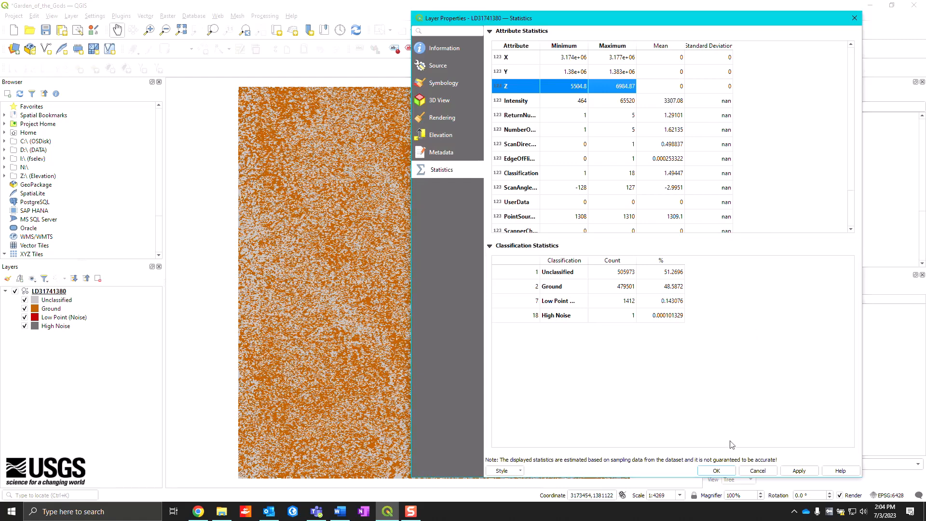
left_click(723, 472)
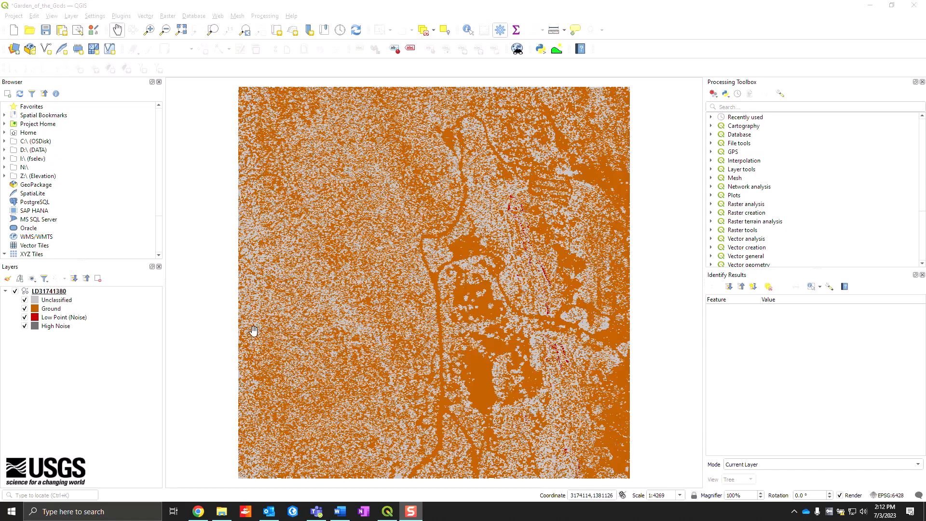
- Build the provider filter expression Z <= 6400 for the LD31741380 layer and test it
right_click(61, 292)
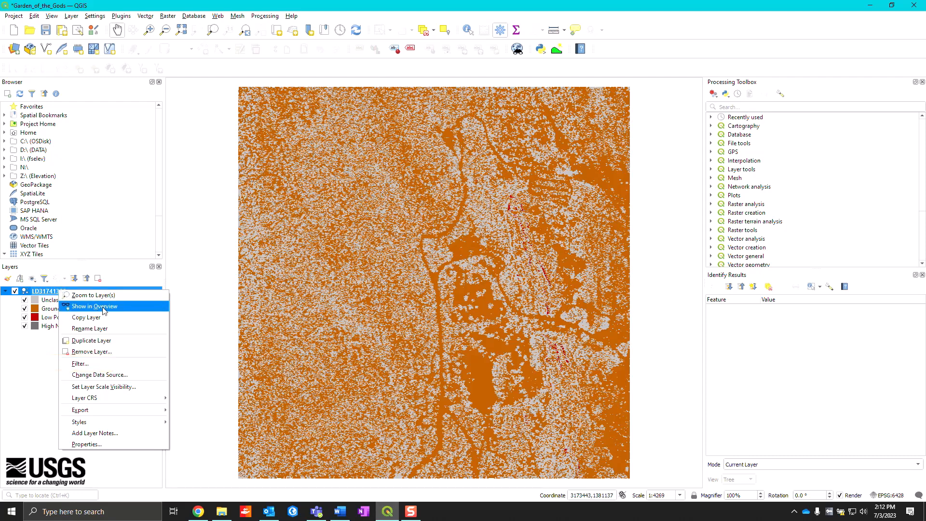
left_click(116, 365)
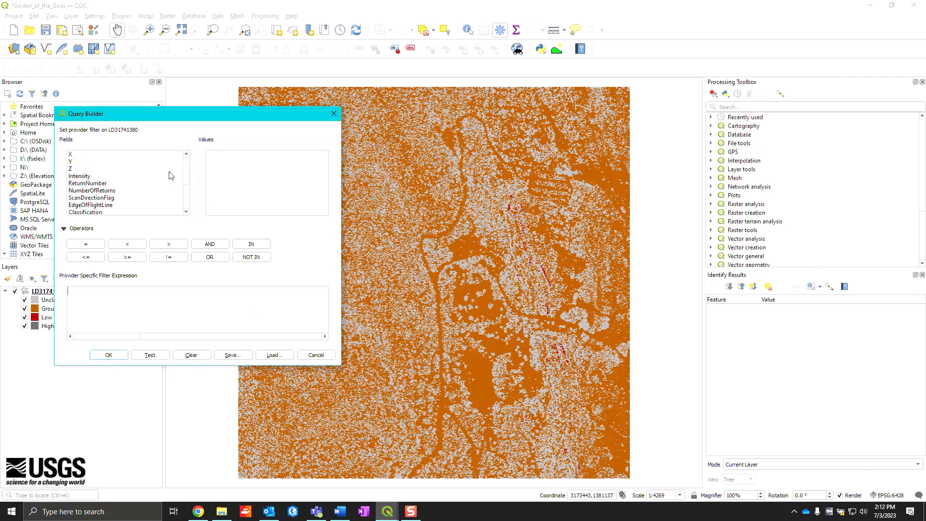
double_click(108, 168)
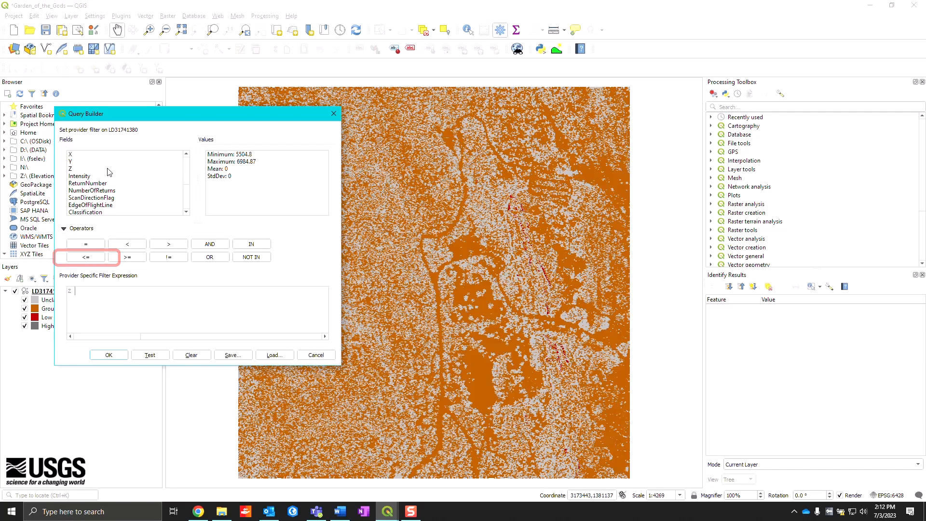
left_click(101, 256)
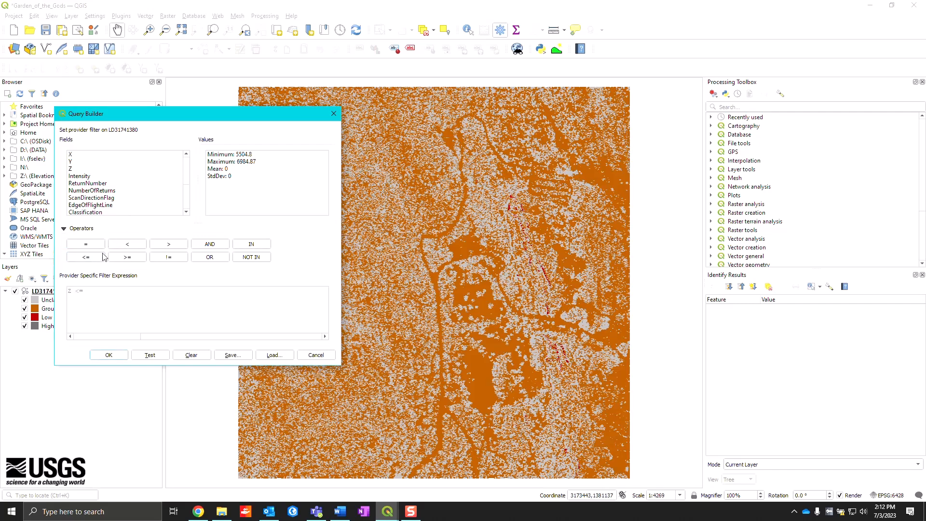
type("6400")
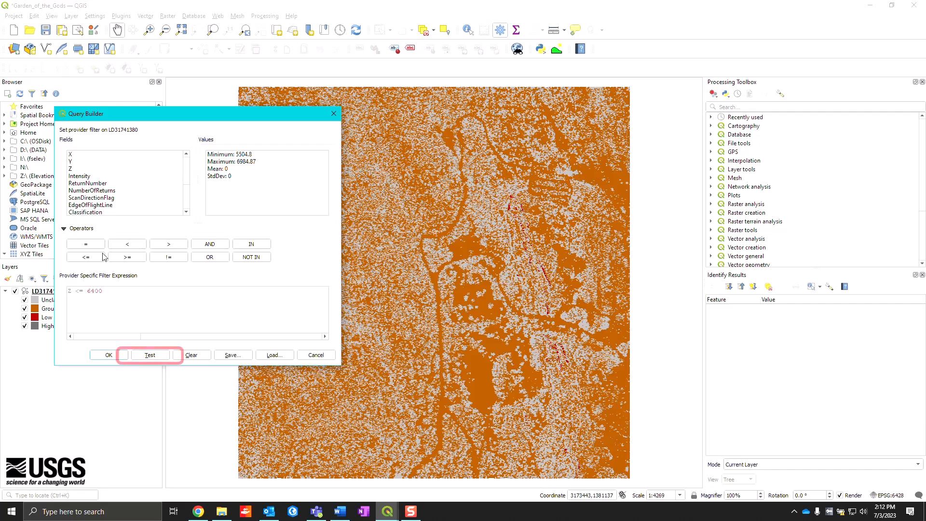
left_click(150, 356)
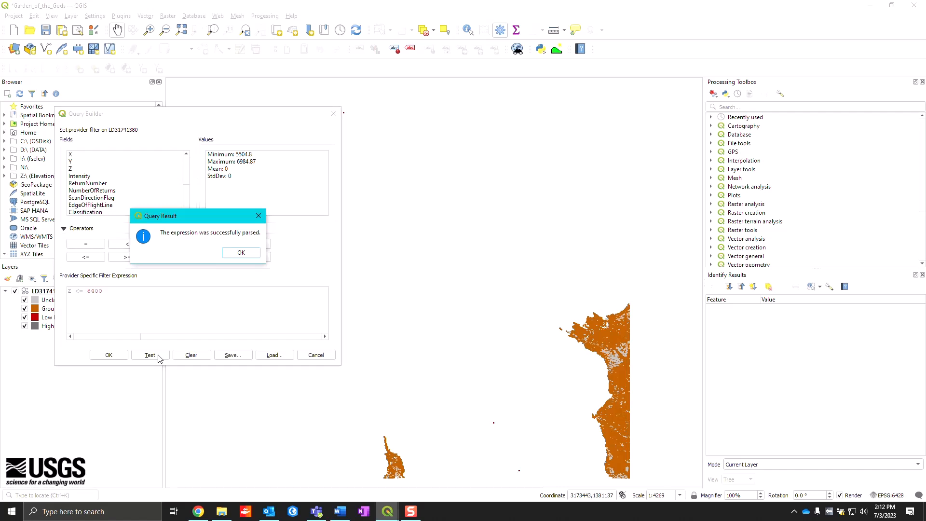
left_click(238, 254)
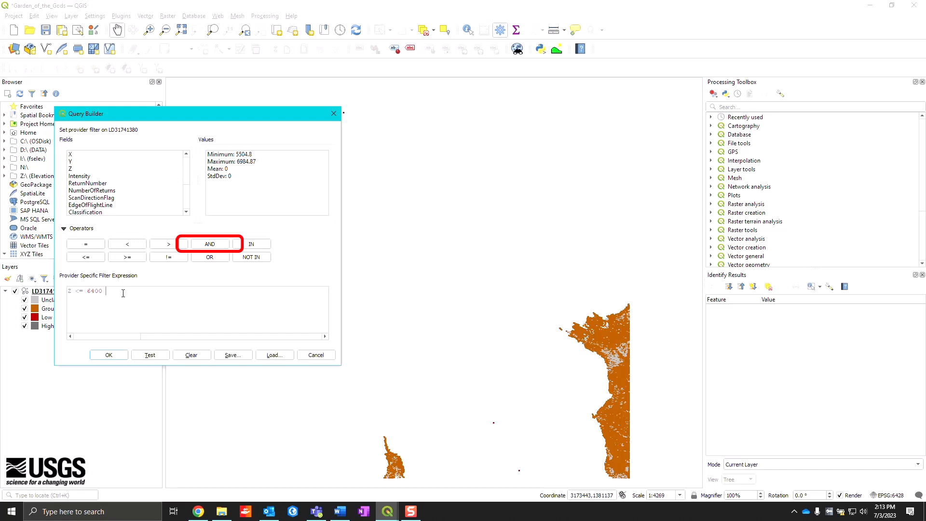
- Extend the LD31741380 provider filter to Z <= 6400 AND Classification = 7, test it and apply it
left_click(208, 246)
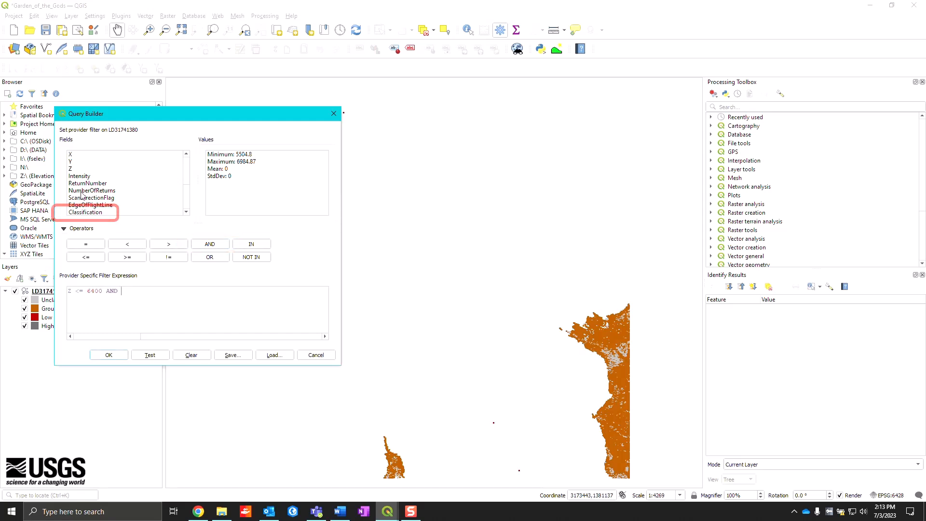
double_click(86, 213)
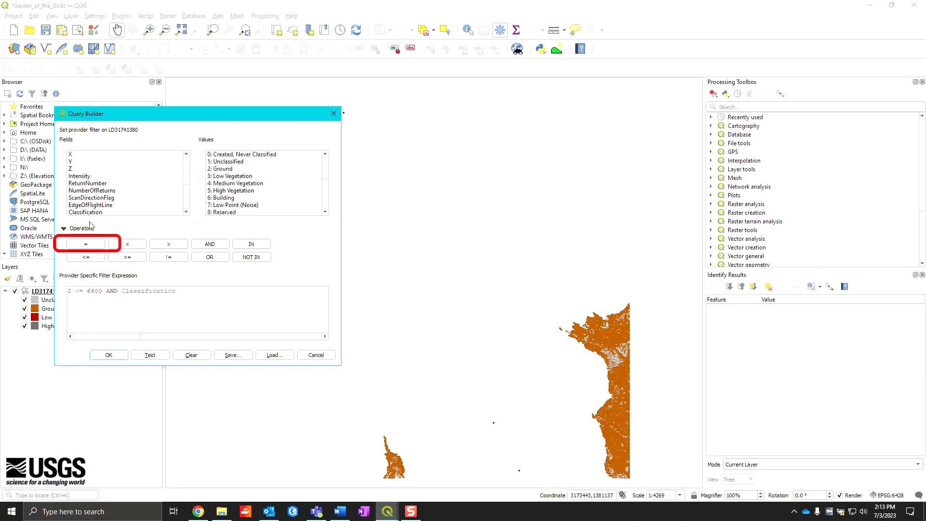
left_click(87, 244)
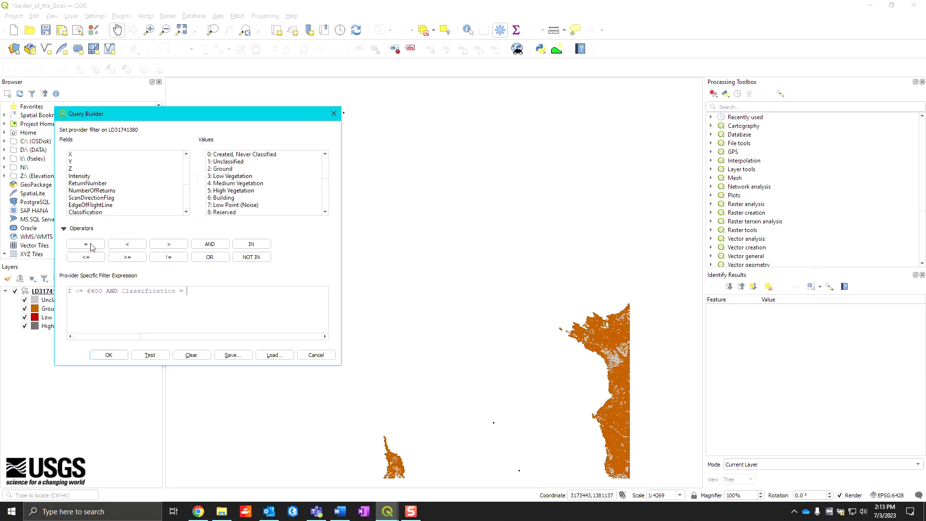
double_click(220, 206)
left_click(155, 355)
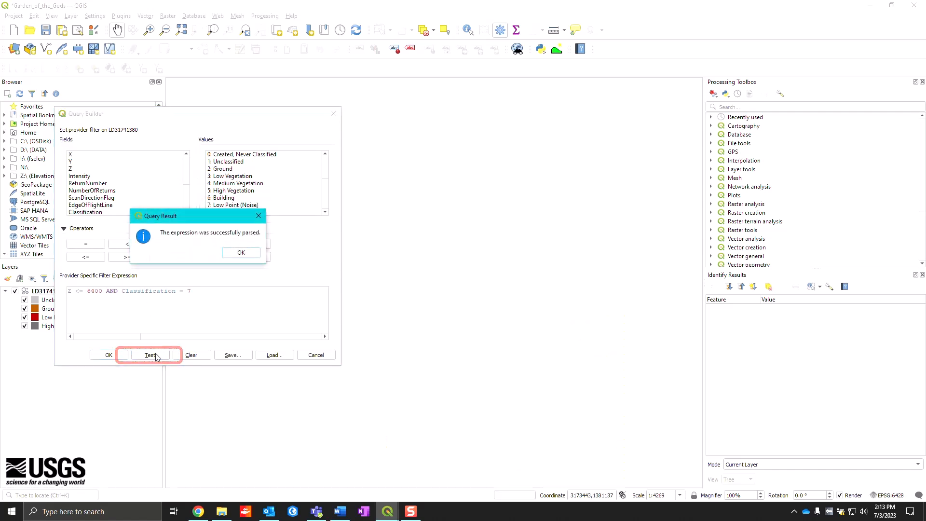
left_click(240, 253)
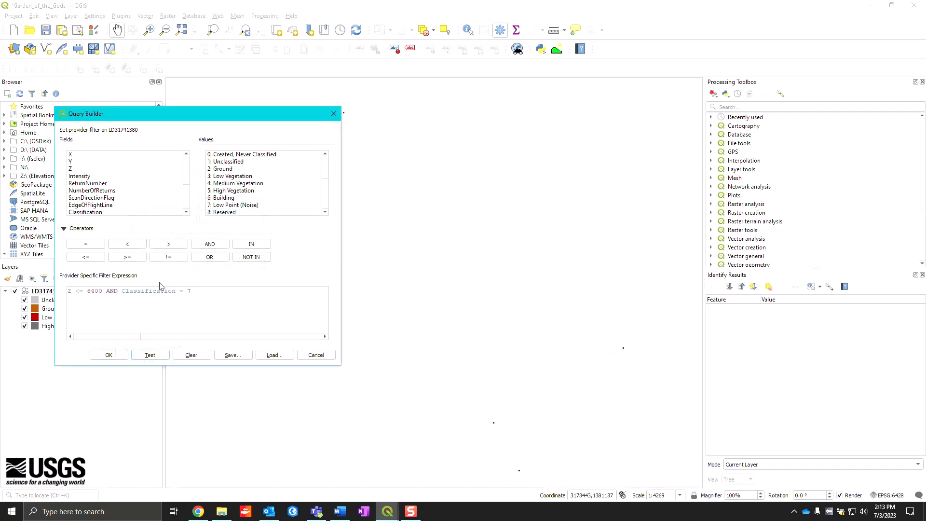
left_click(115, 357)
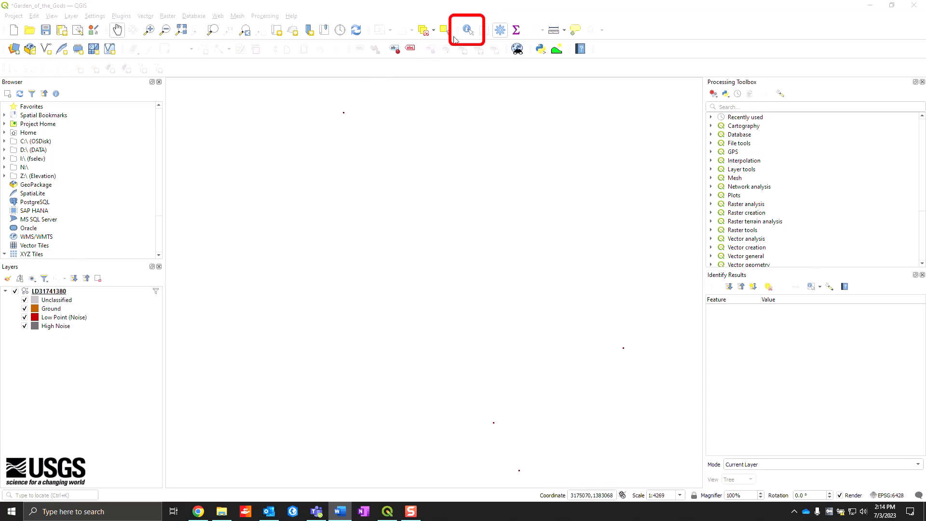
- Identify all the filtered low noise points on the map and examine the attributes of the first two, including their Z values
left_click(468, 31)
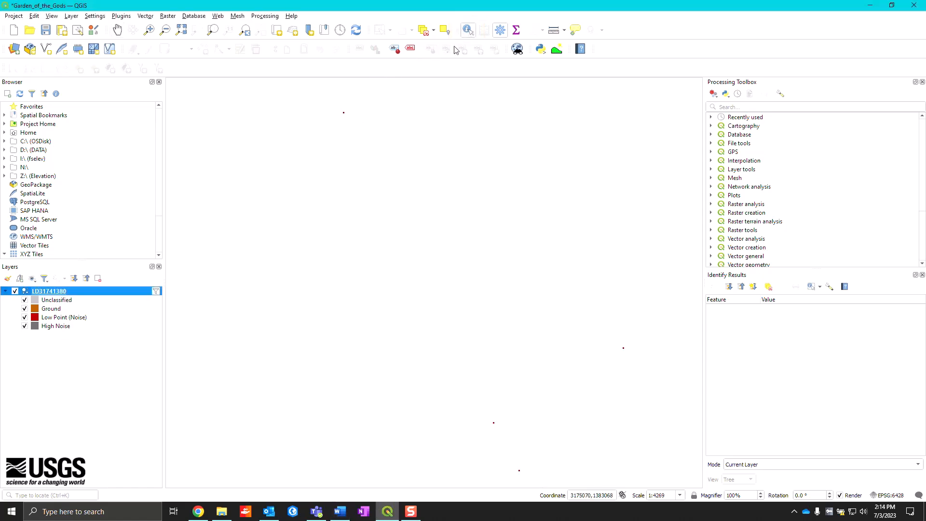
left_click_drag(270, 90, 689, 478)
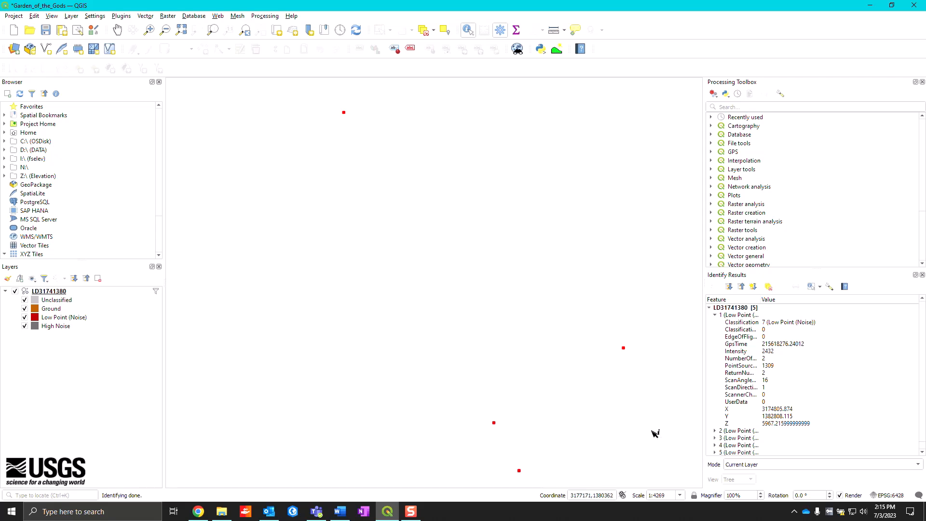
left_click(738, 316)
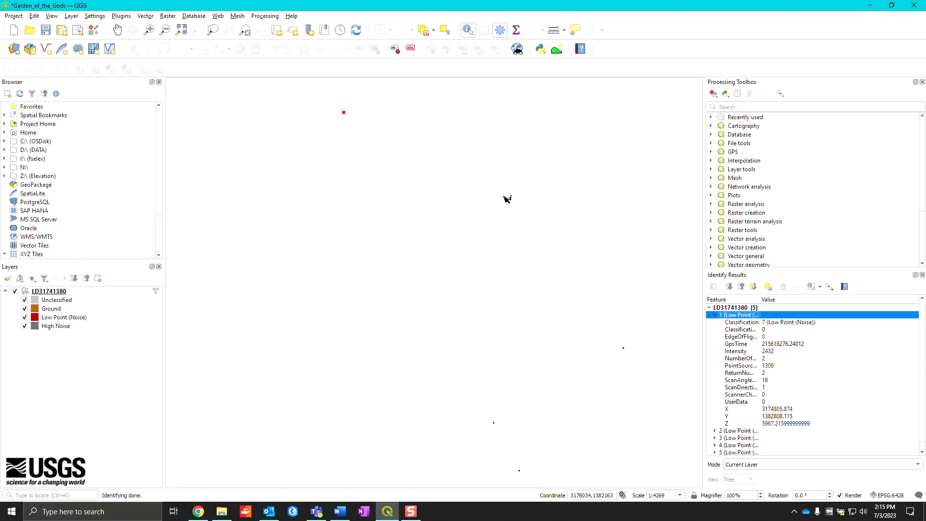
left_click(715, 315)
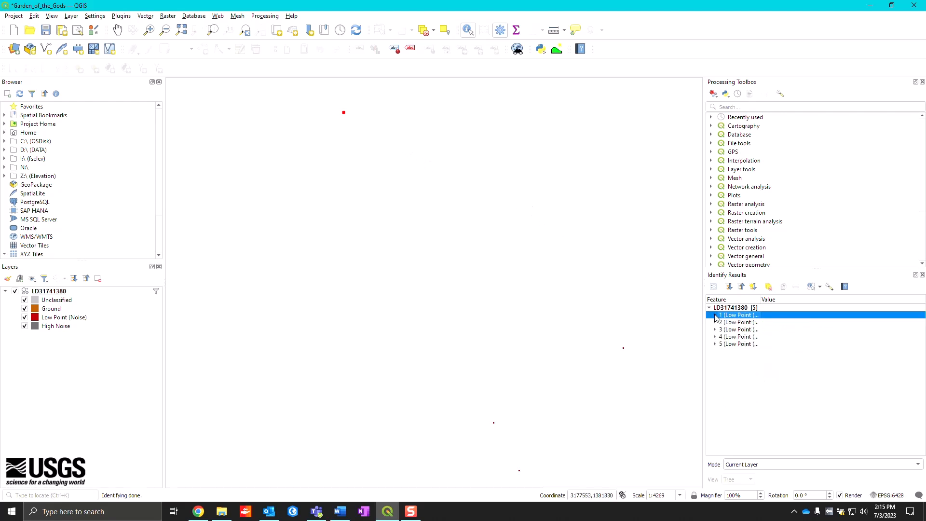
left_click(716, 323)
left_click(730, 322)
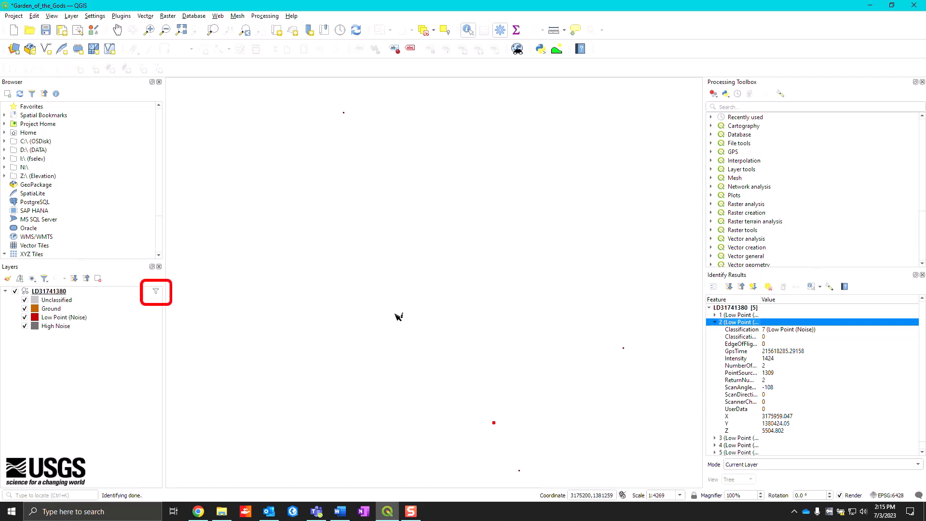
- Remove the provider filter from the LD31741380 layer, clear the identify results and return to the Pan Map tool
left_click(156, 291)
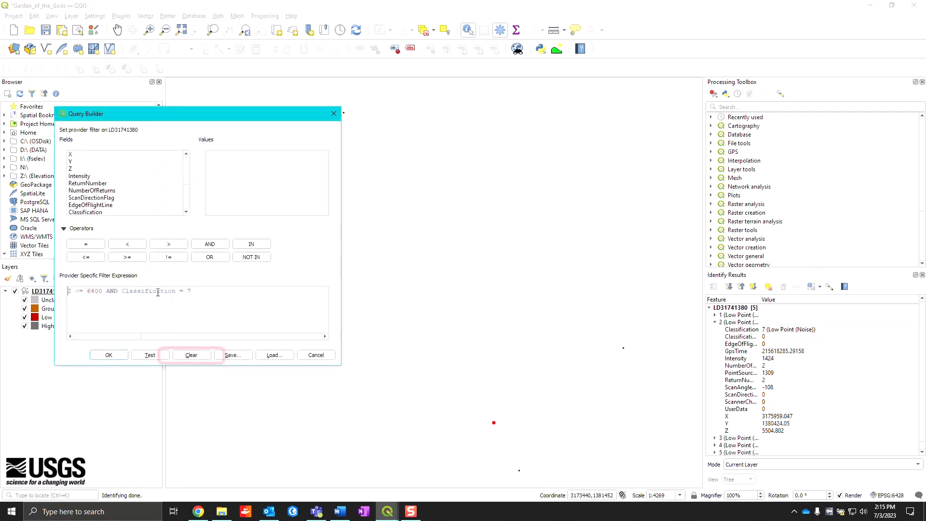
left_click(201, 357)
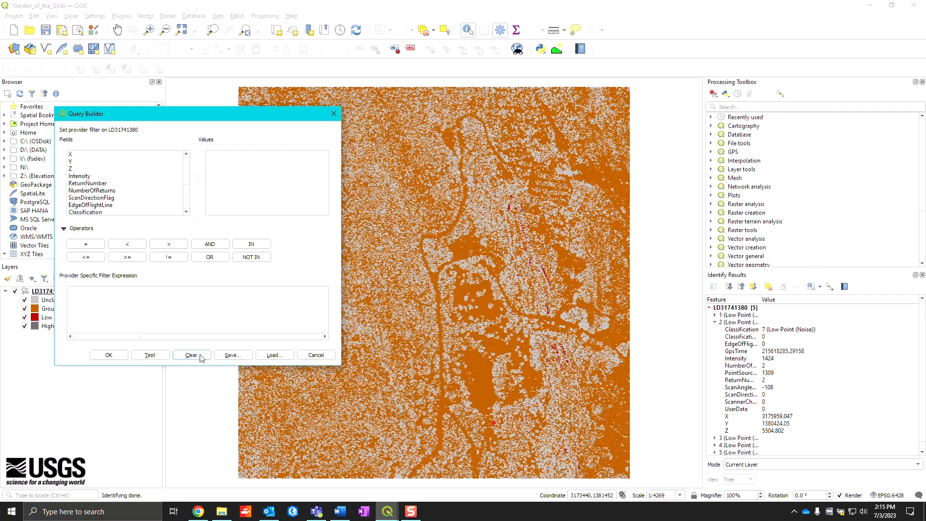
left_click(118, 356)
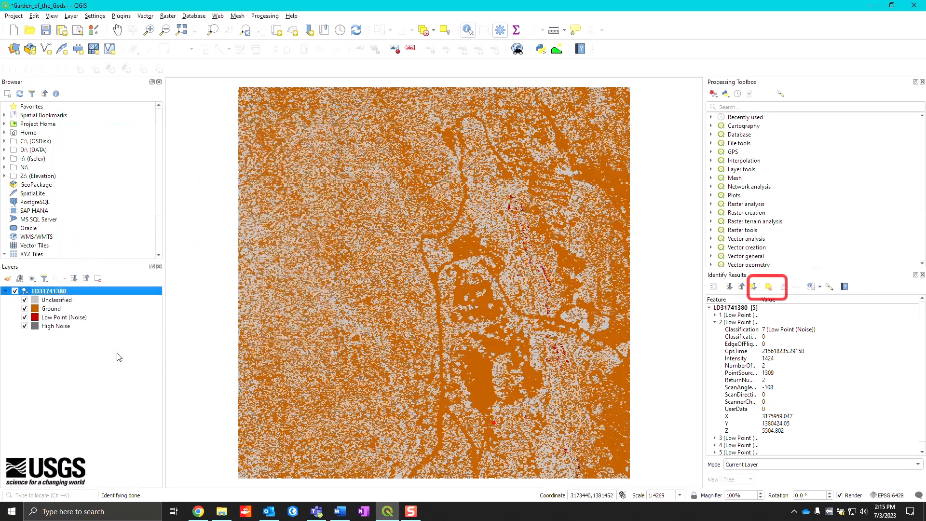
left_click(768, 287)
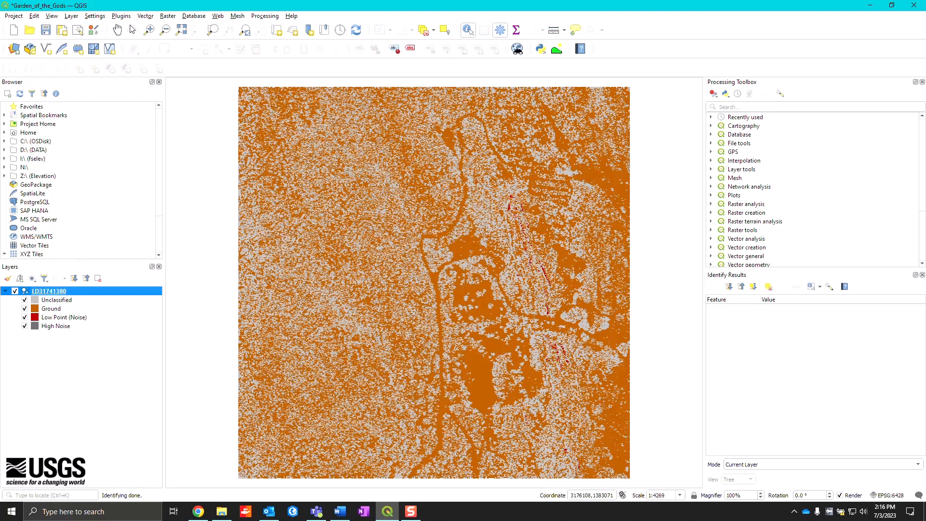
left_click(117, 30)
- Change the LD31741380 symbology to Attribute by Ramp using Intensity, with a maximum of 10000
right_click(61, 292)
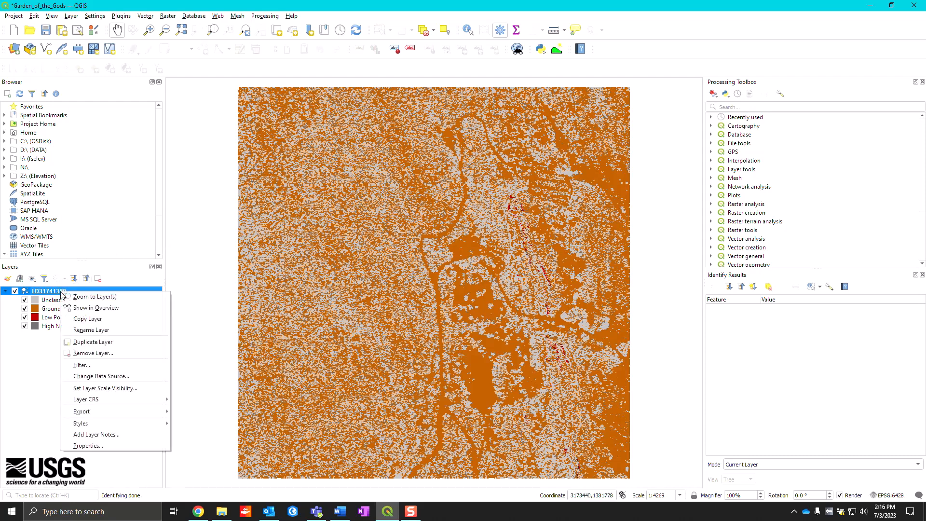
left_click(116, 447)
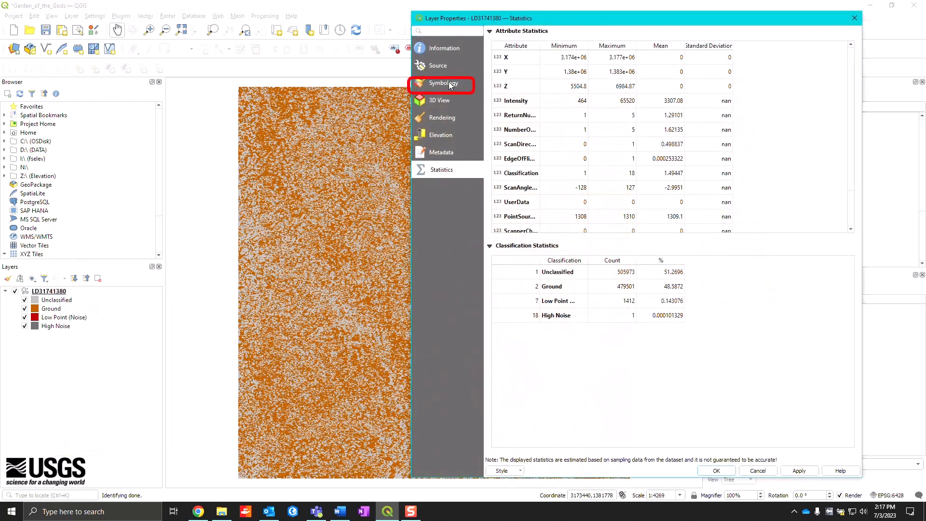
left_click(449, 83)
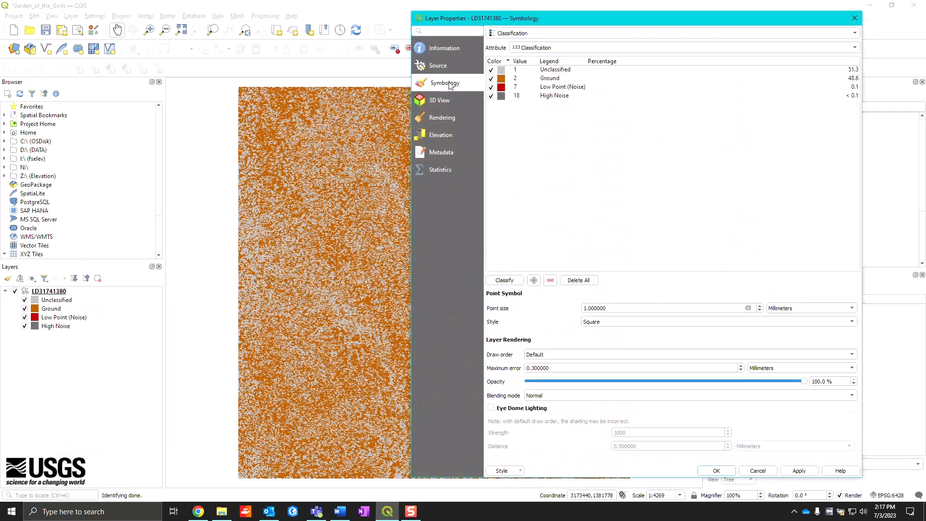
left_click(558, 35)
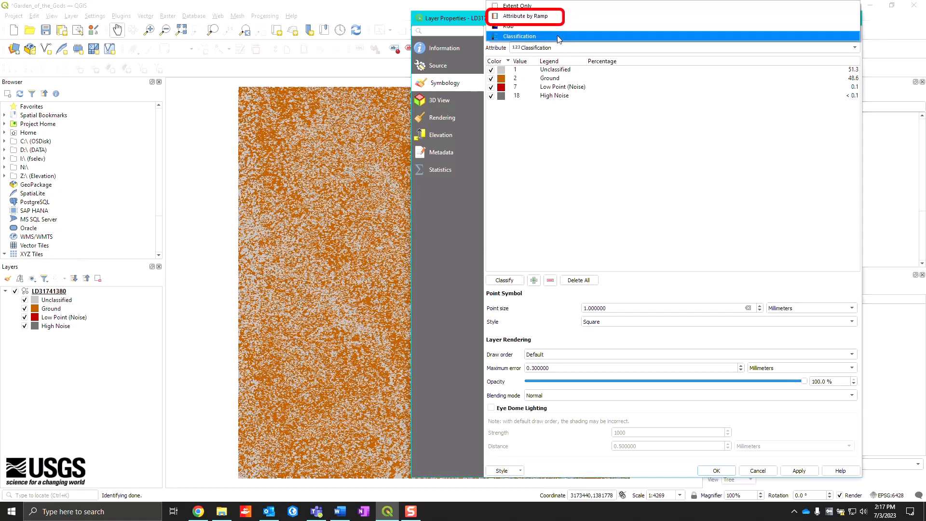
left_click(555, 16)
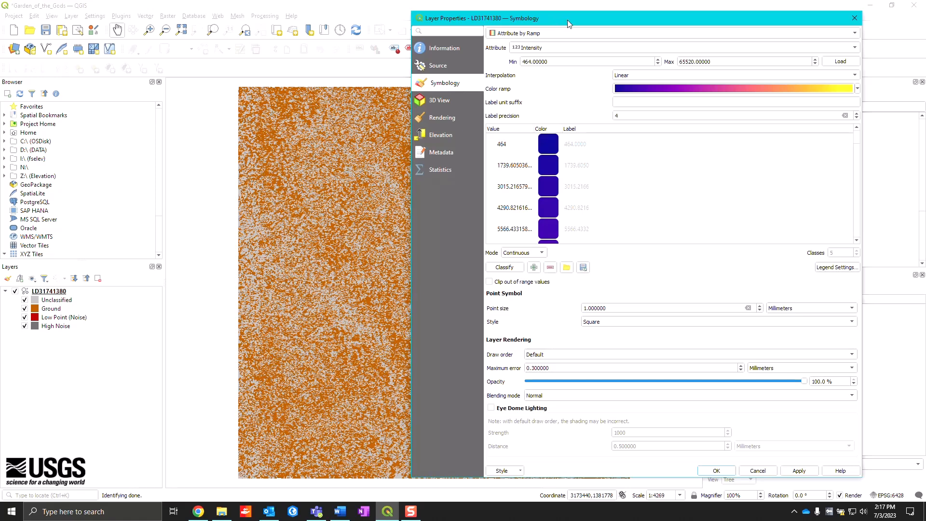
left_click(567, 49)
left_click(567, 51)
left_click_drag(720, 62, 656, 65)
type("10")
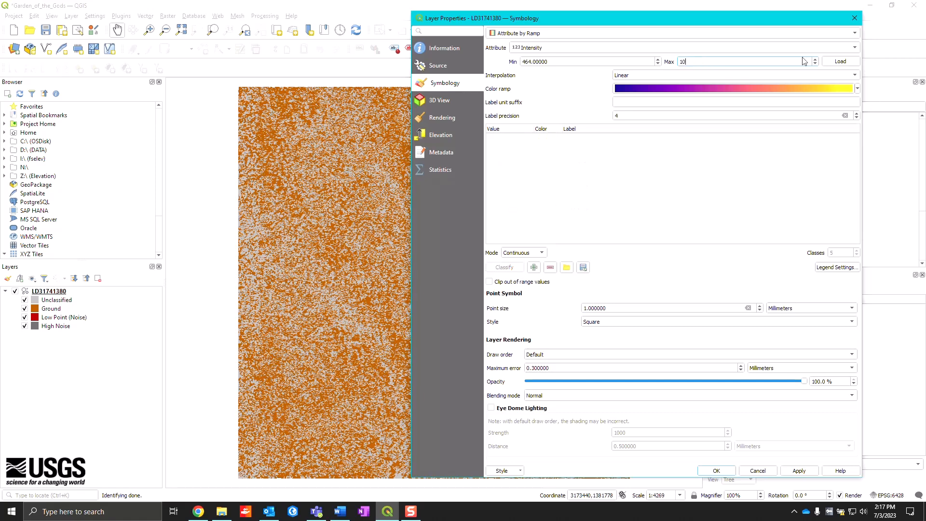
type("000")
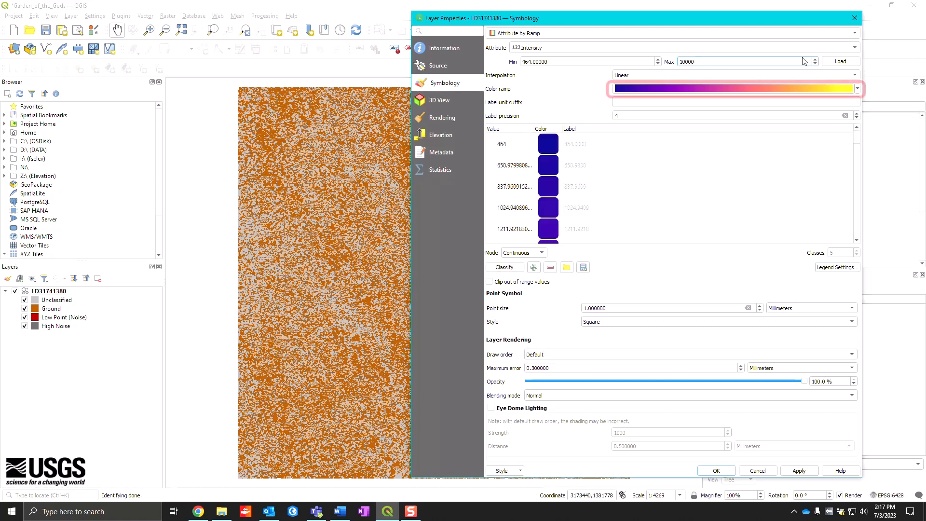
- Choose the Greys color ramp for the intensity symbology and apply it to the layer
left_click(858, 88)
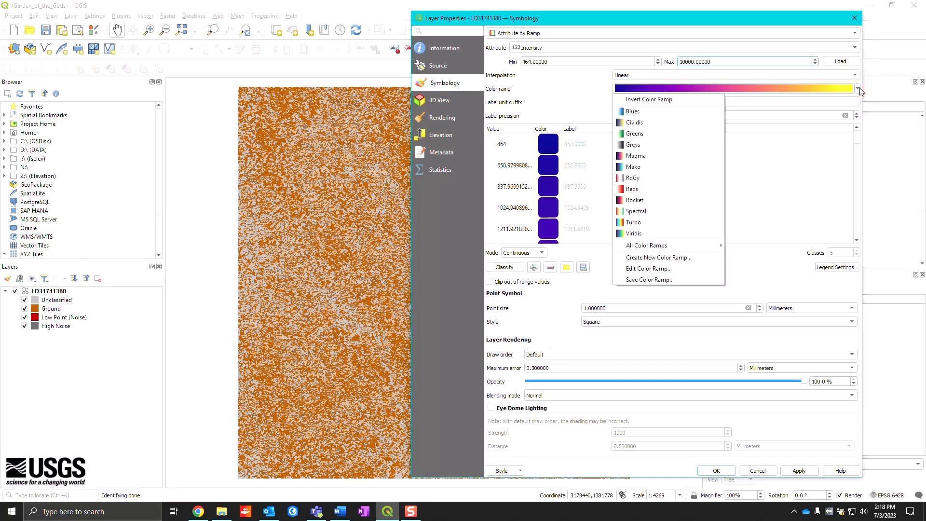
left_click(646, 144)
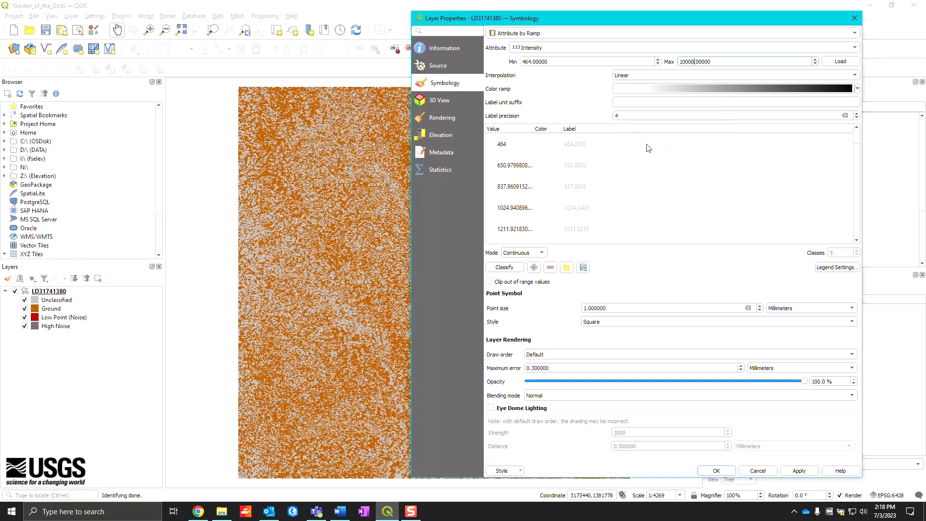
left_click(799, 470)
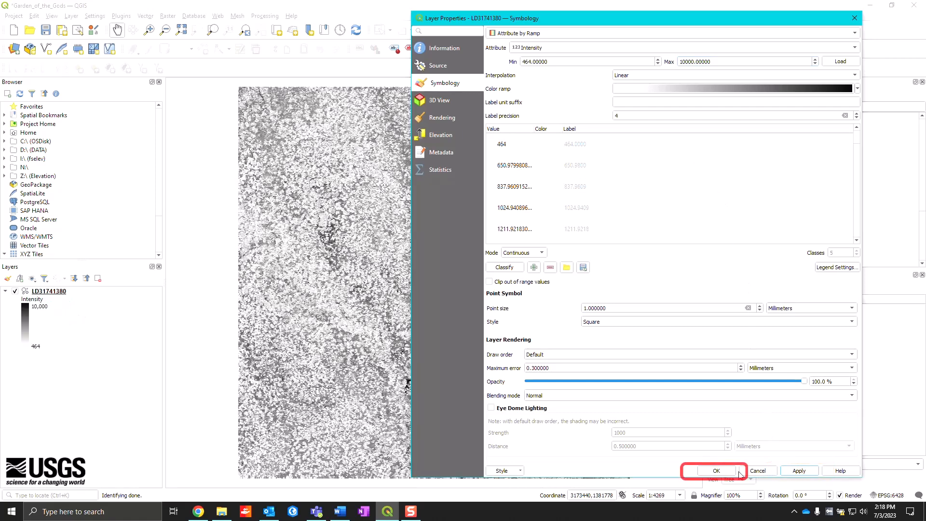
left_click(717, 471)
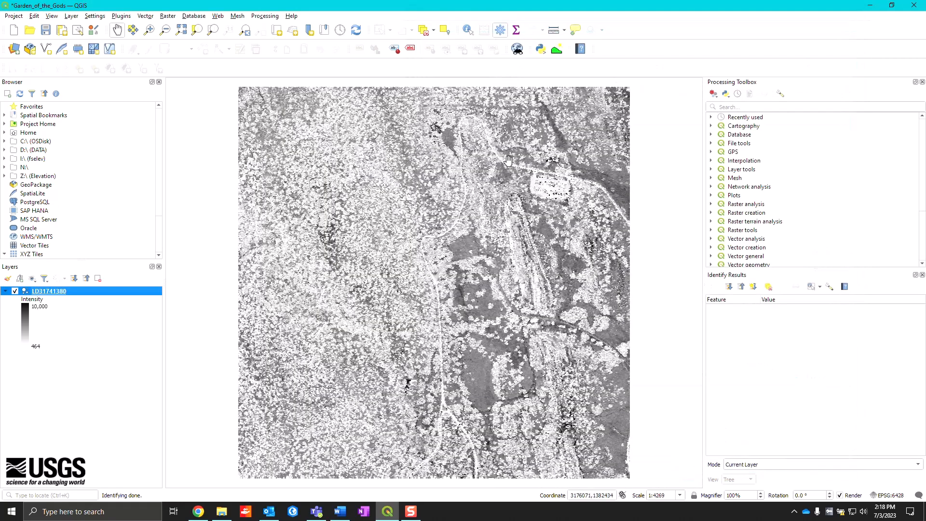
- Inspect the intensity rendering close up around the parking lot, then return to the layer's full extent
left_click_drag(498, 146, 608, 273)
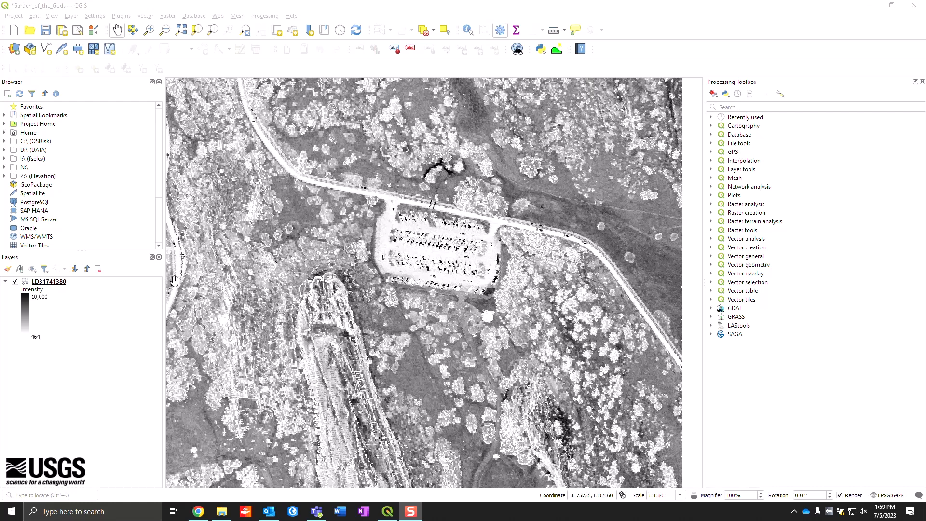
right_click(63, 281)
left_click(68, 285)
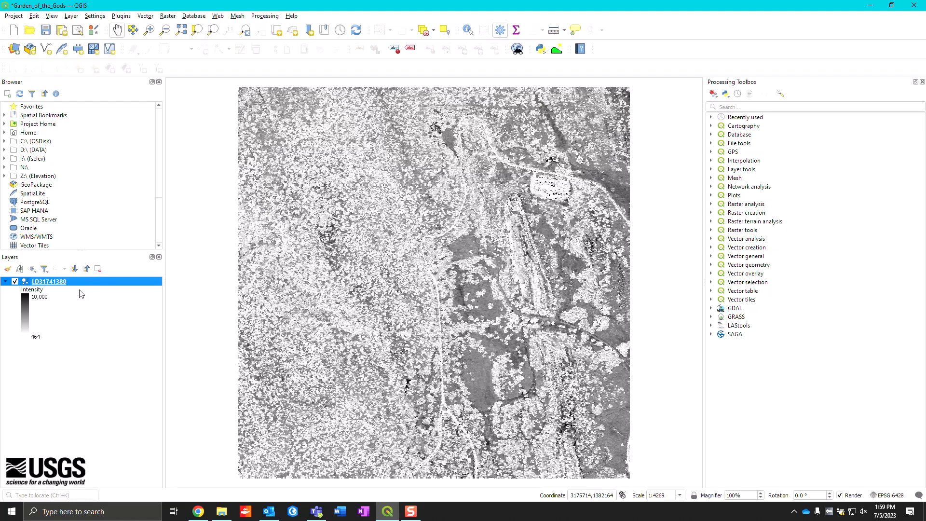
- Set the LD31741380 layer's 3D view to Follow 2D Symbology rendered as a triangulated surface, check its elevation settings, and apply the changes
right_click(57, 285)
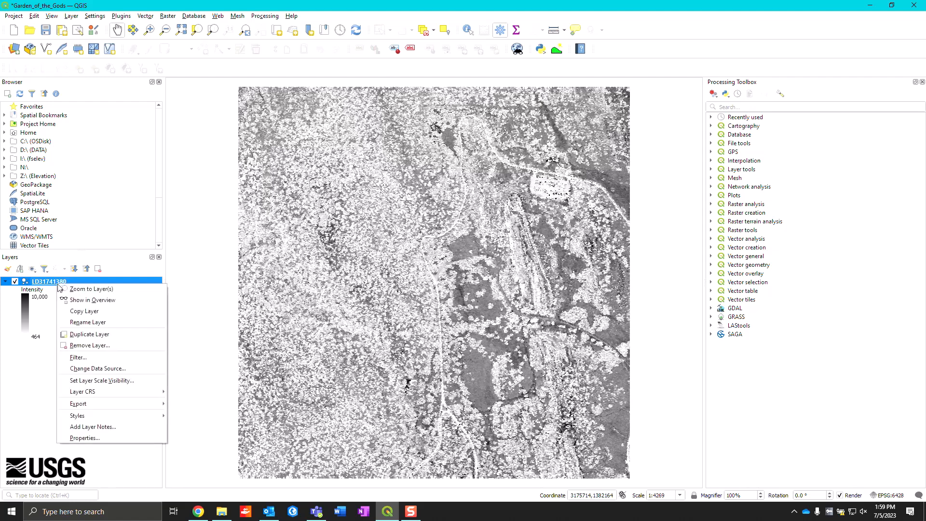
left_click(96, 438)
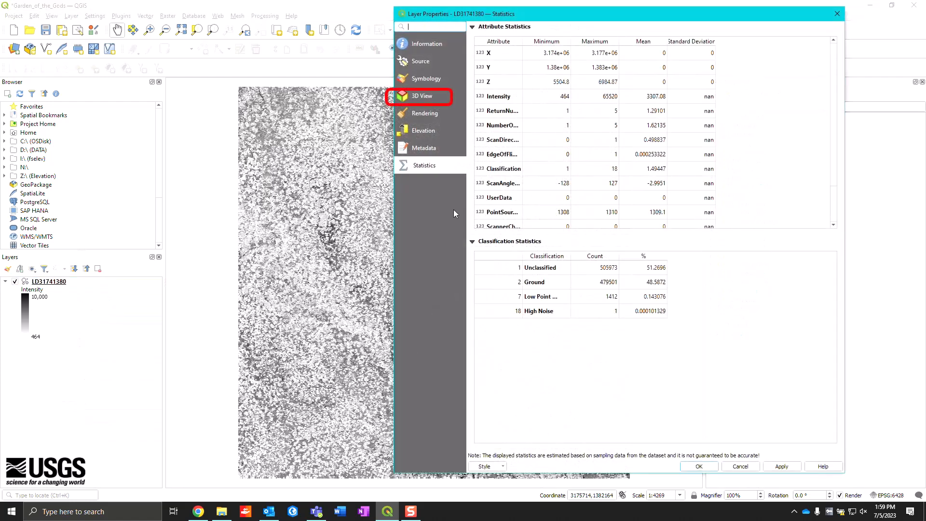
left_click(421, 96)
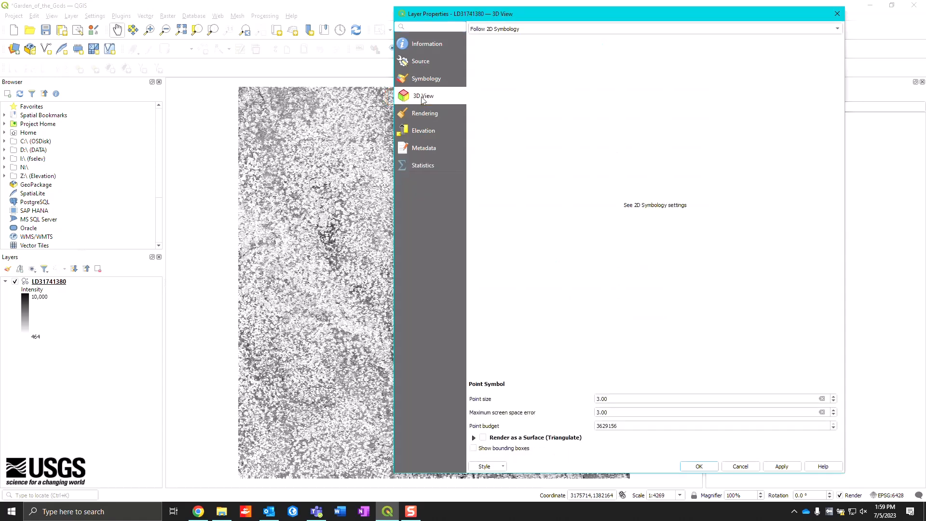
left_click(537, 32)
left_click(537, 32)
left_click(484, 439)
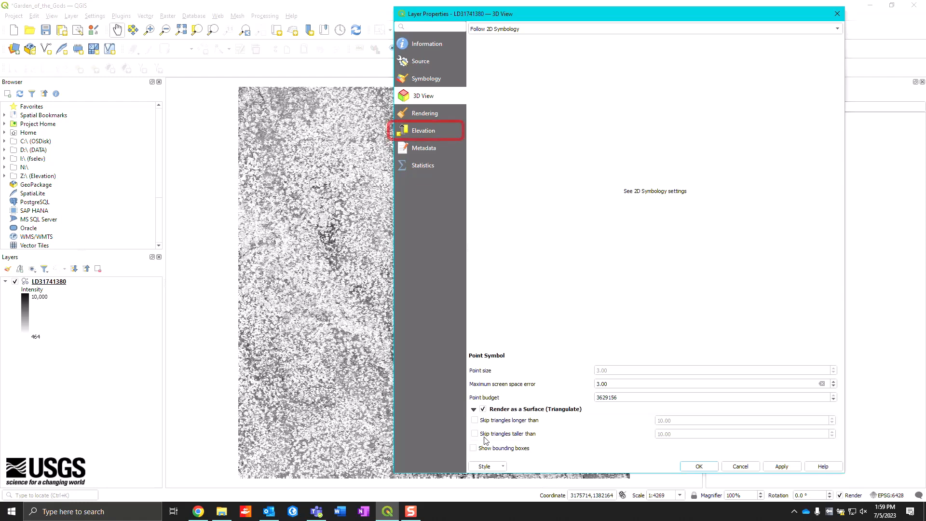
left_click(427, 131)
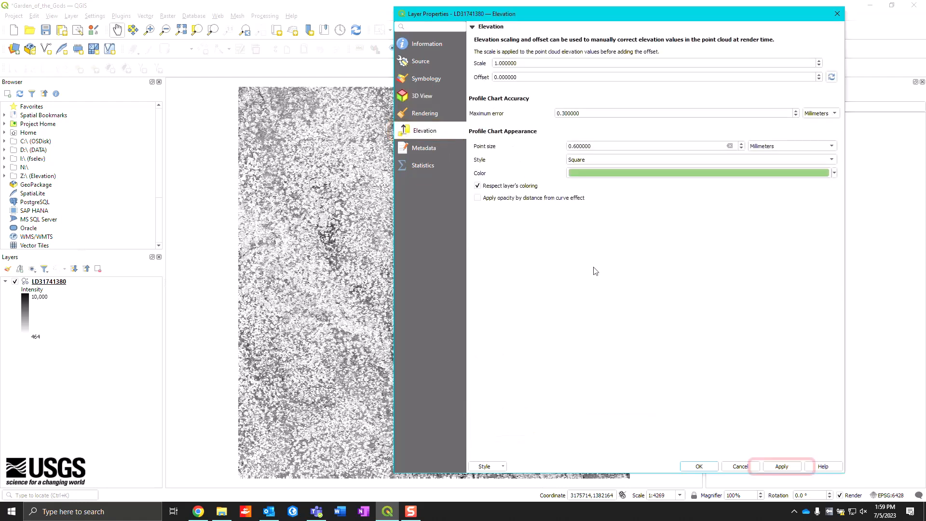
left_click(772, 467)
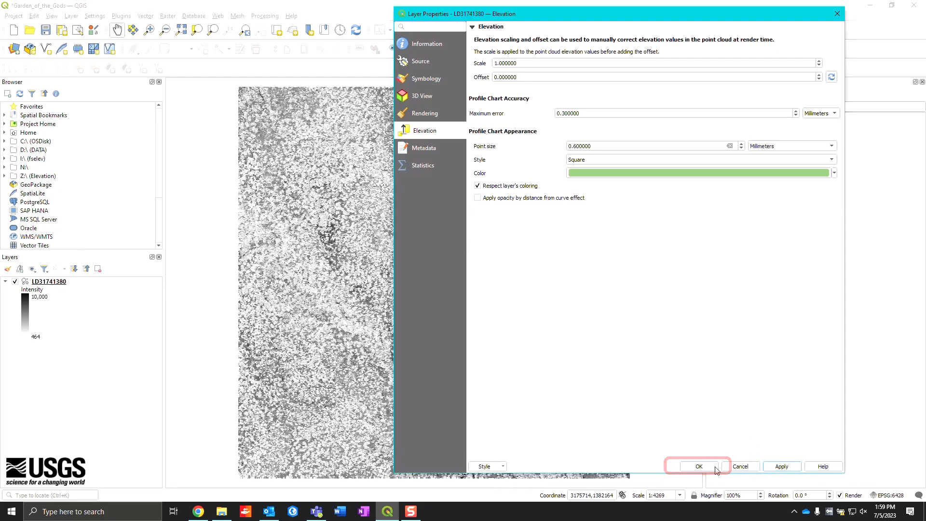
left_click(715, 467)
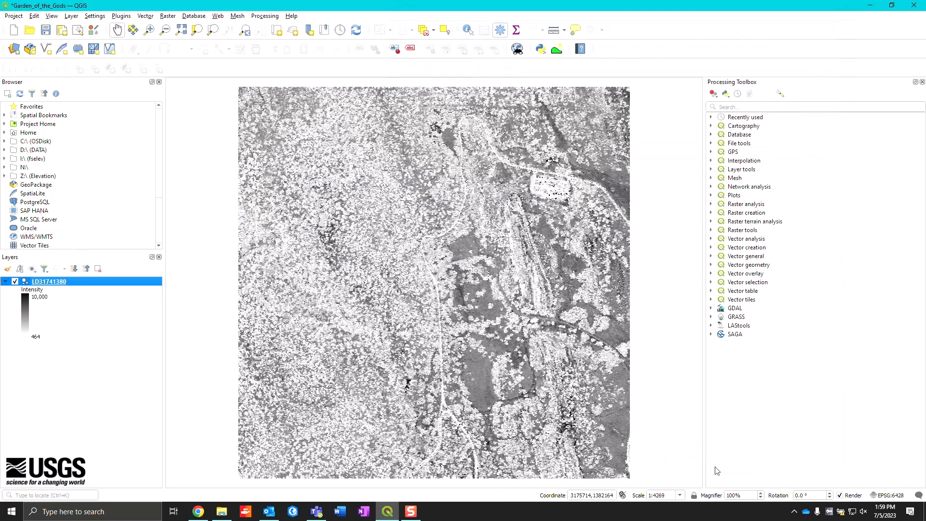
- Open a new 3D map view and enlarge its window over the map canvas
left_click(55, 17)
mouse_move(62, 40)
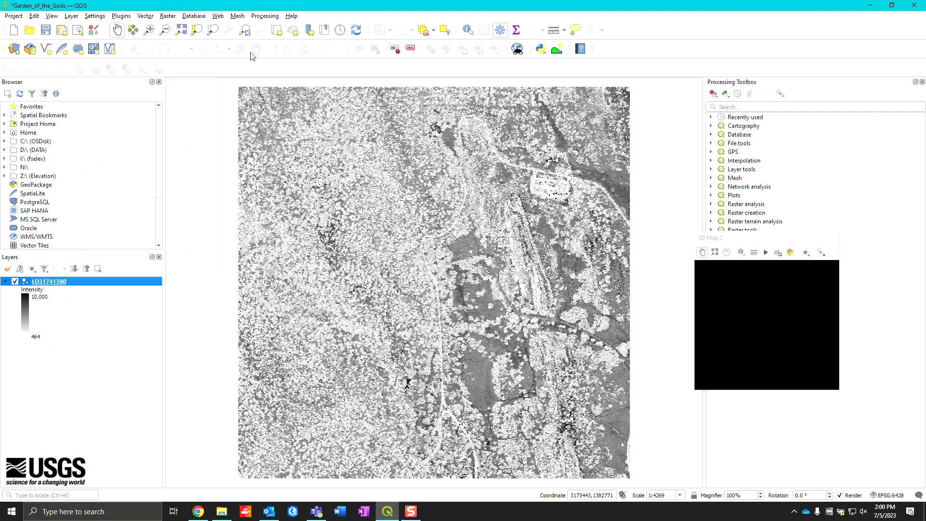
left_click(252, 50)
left_click_drag(757, 239, 686, 123)
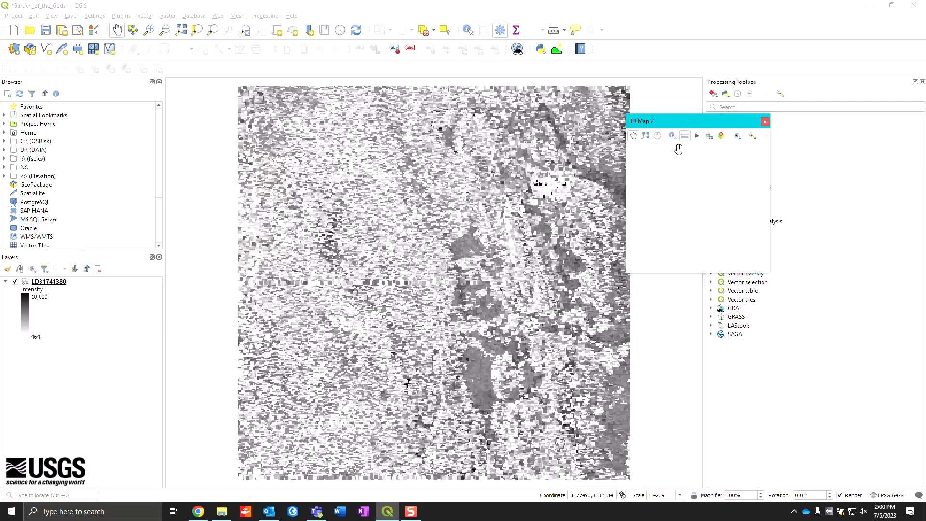
left_click_drag(625, 274, 265, 467)
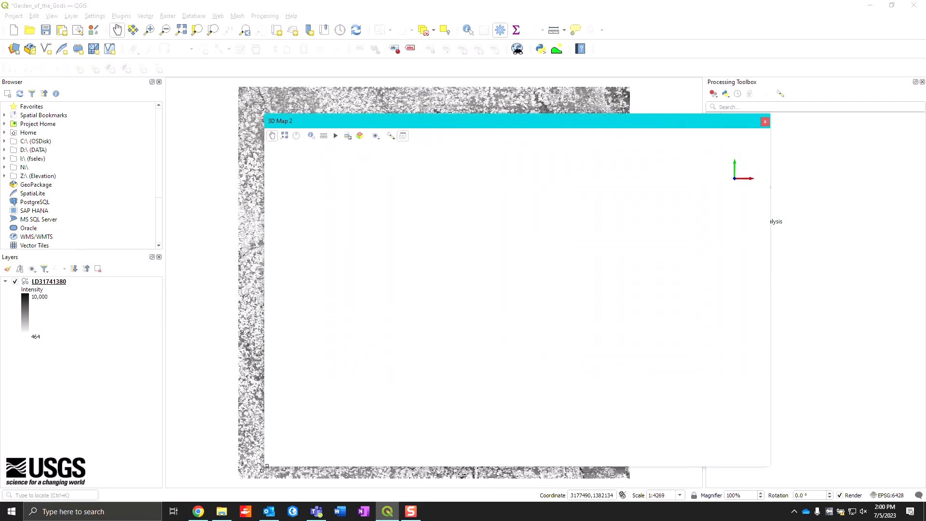
- Enable on-screen navigation in the 3D map and display the full point cloud from a slightly tilted angle
left_click(297, 137)
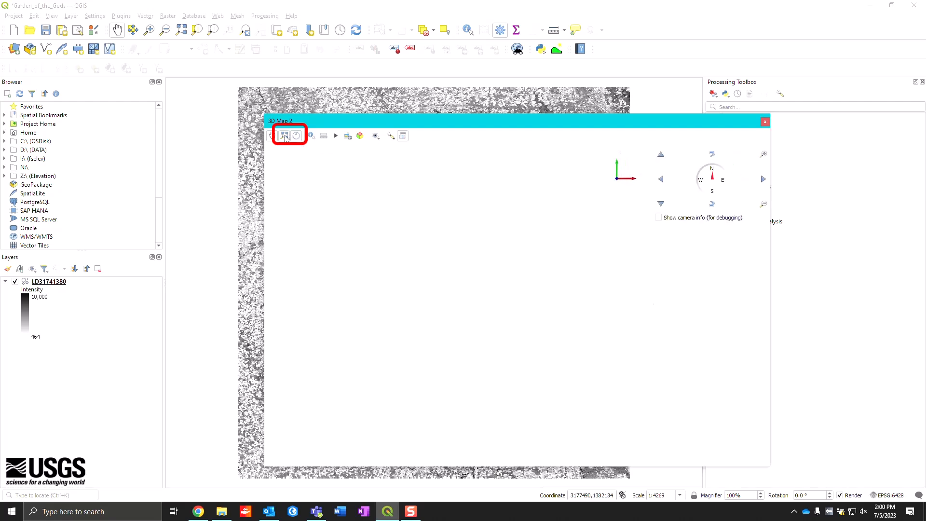
left_click(285, 137)
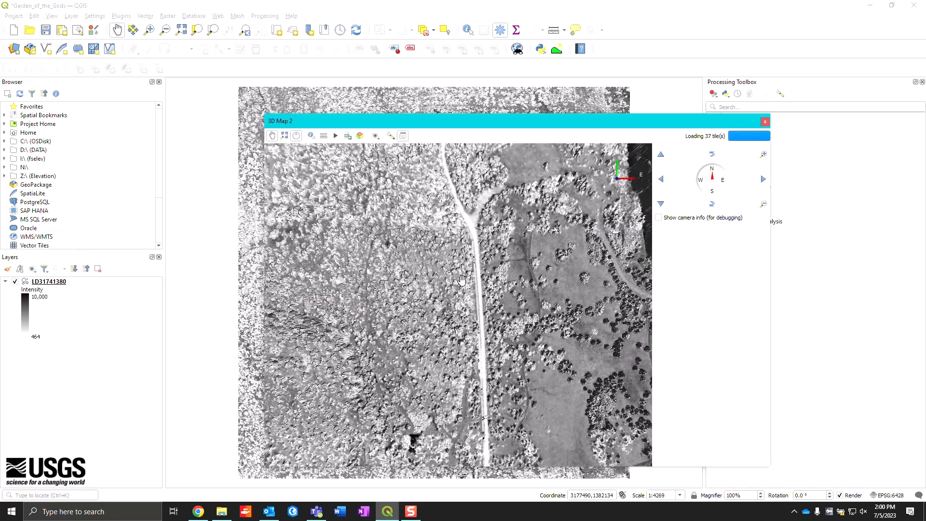
scroll(462, 280, "up", 2)
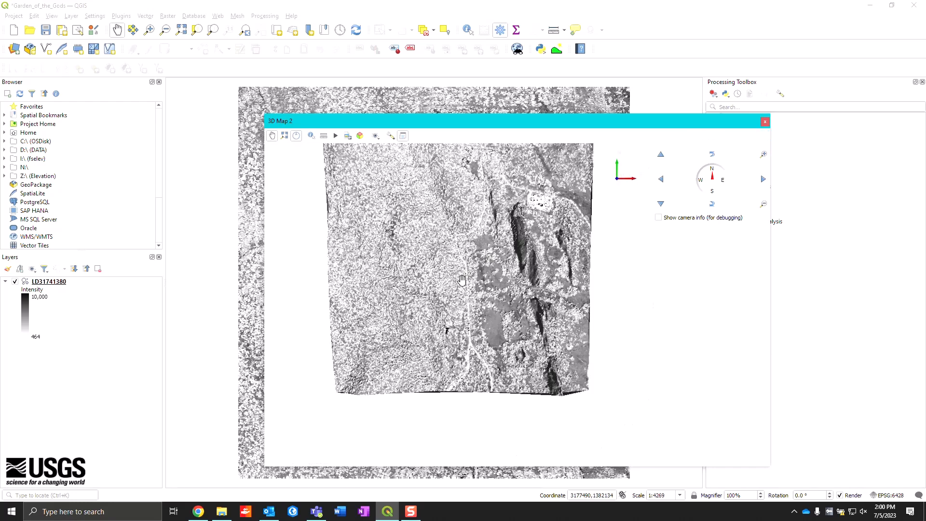
left_click_drag(464, 264, 461, 285)
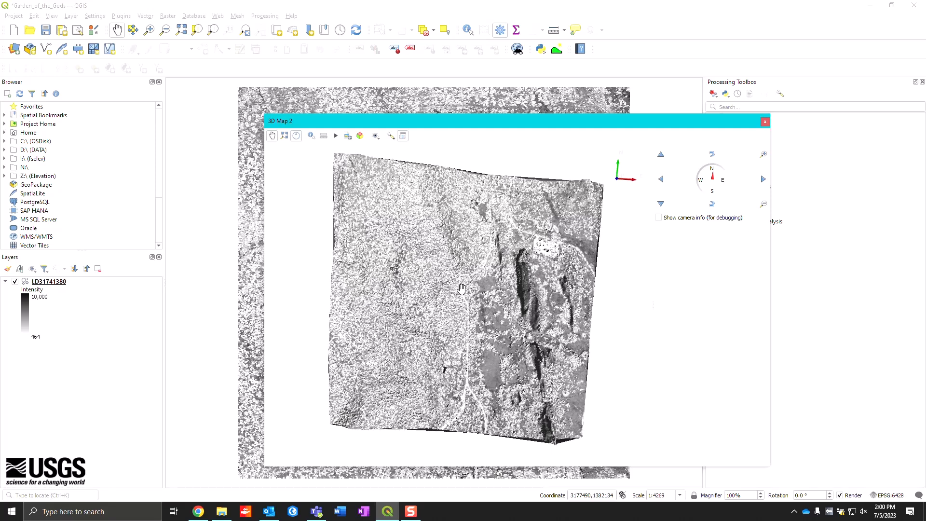
- Review the 3D map's terrain, lights, shadow, camera and skybox, and advanced configuration settings without changing them
left_click(391, 137)
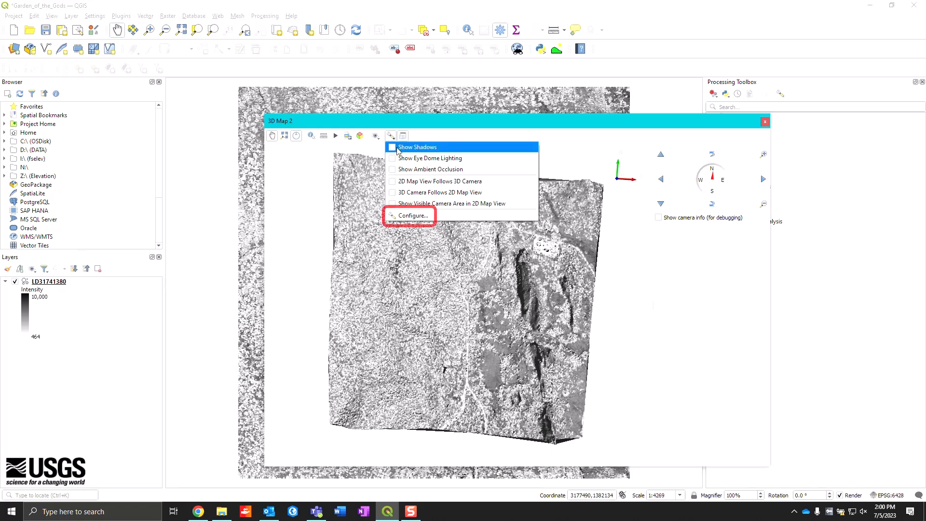
left_click(411, 217)
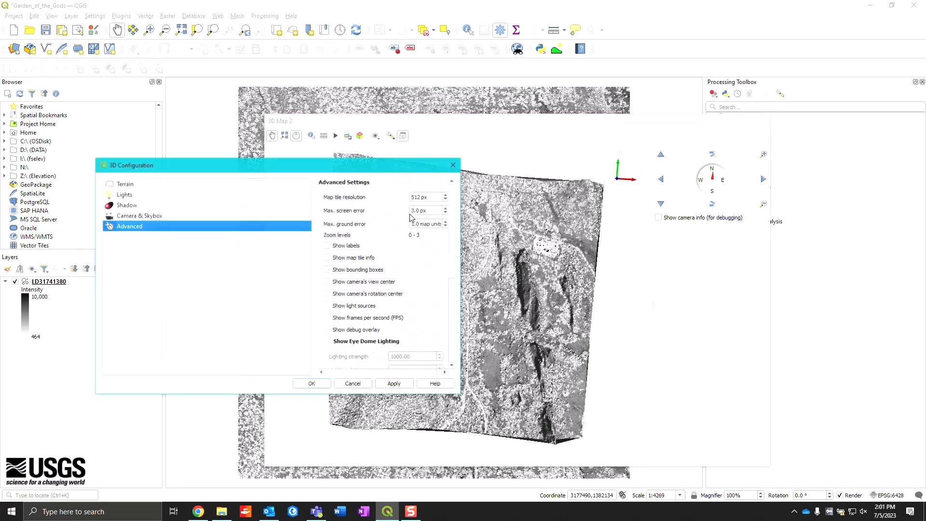
left_click(139, 187)
left_click(139, 197)
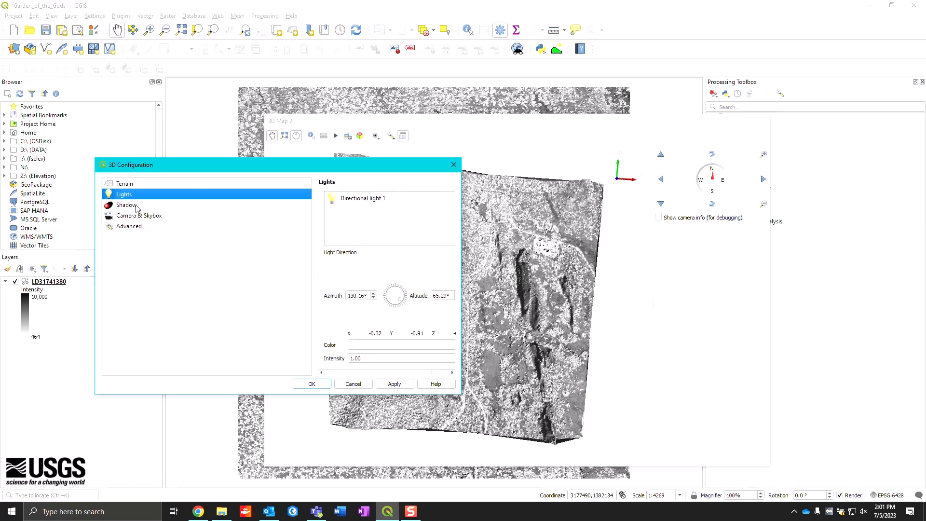
left_click(137, 207)
left_click(137, 216)
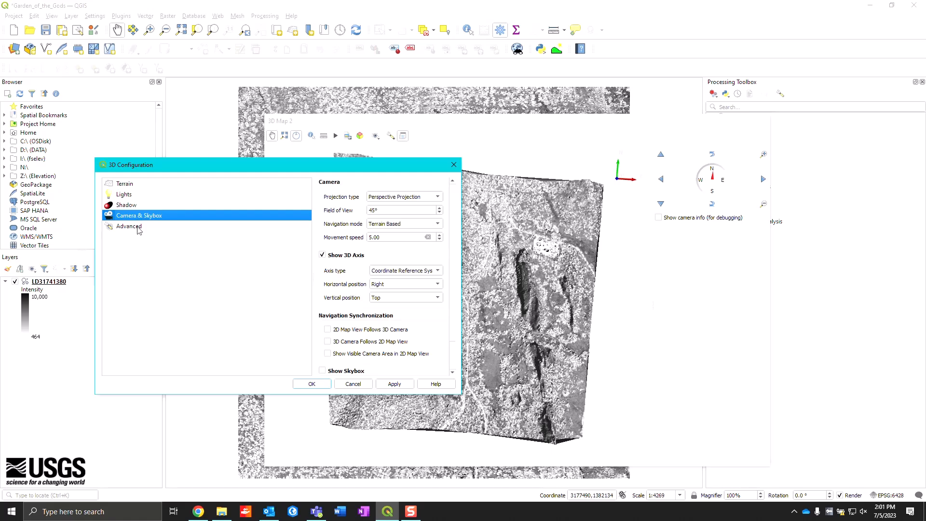
left_click(139, 228)
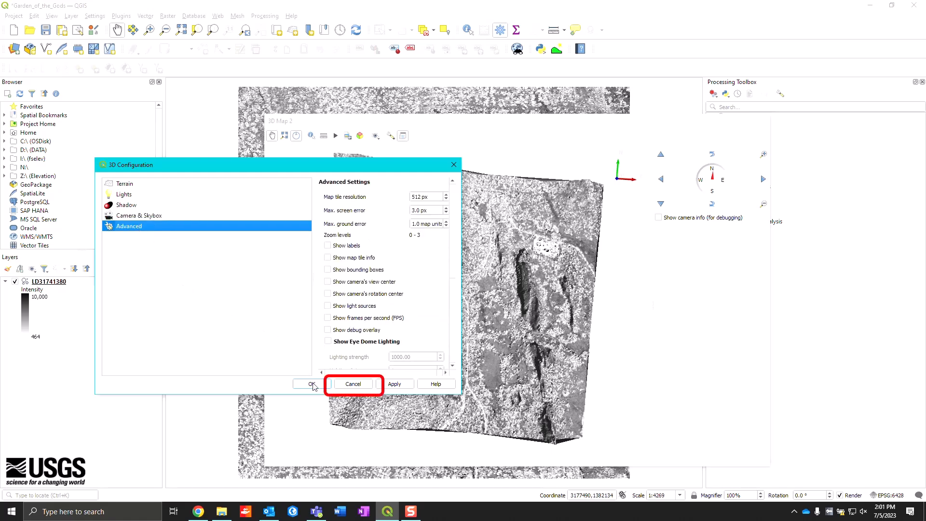
left_click(353, 384)
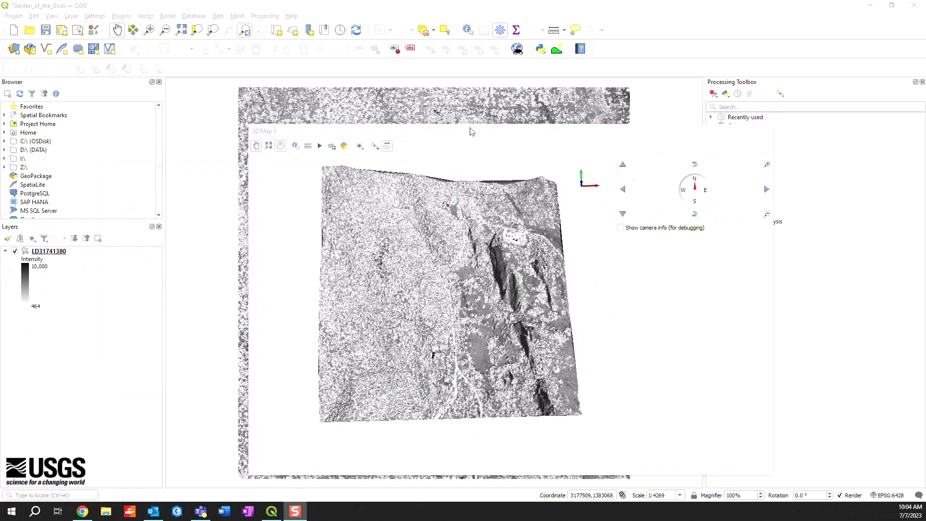
- Change the attribute of the LD31741380 layer's ramp symbology to Z
left_click(472, 131)
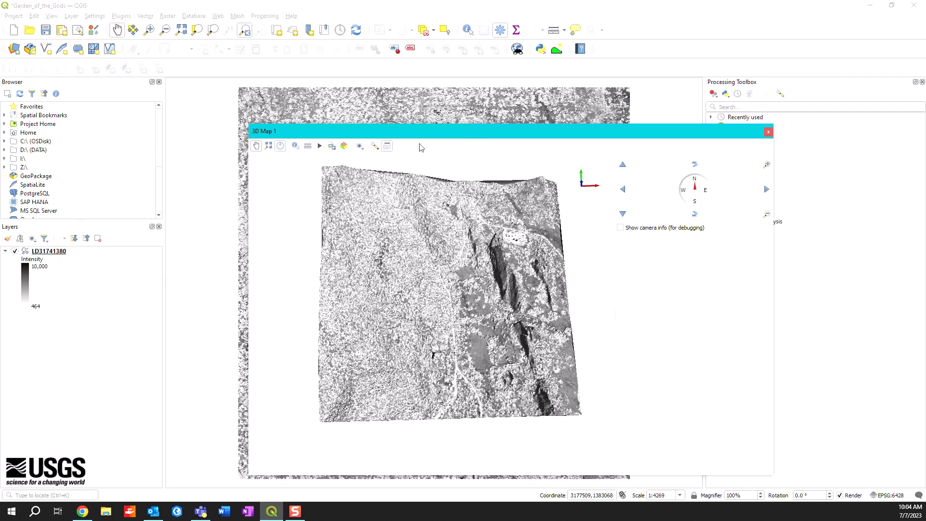
left_click(49, 254)
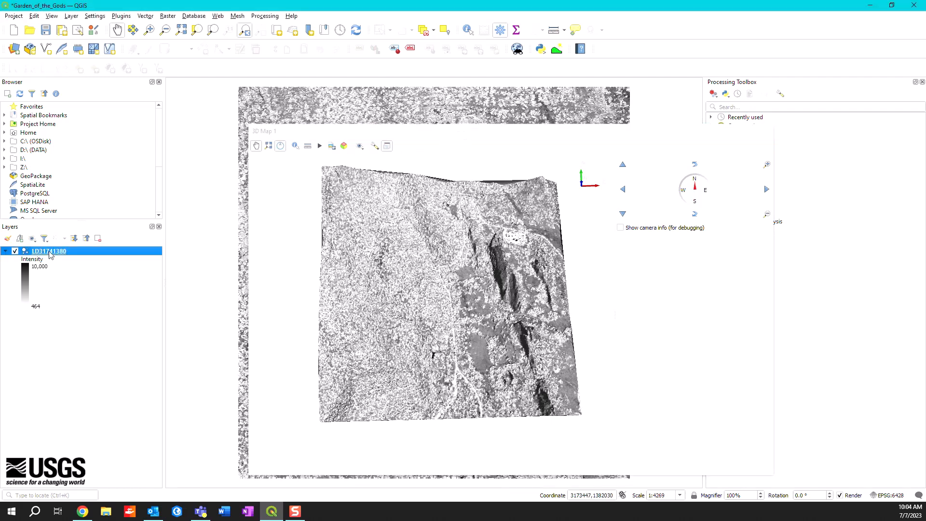
right_click(48, 254)
left_click(101, 408)
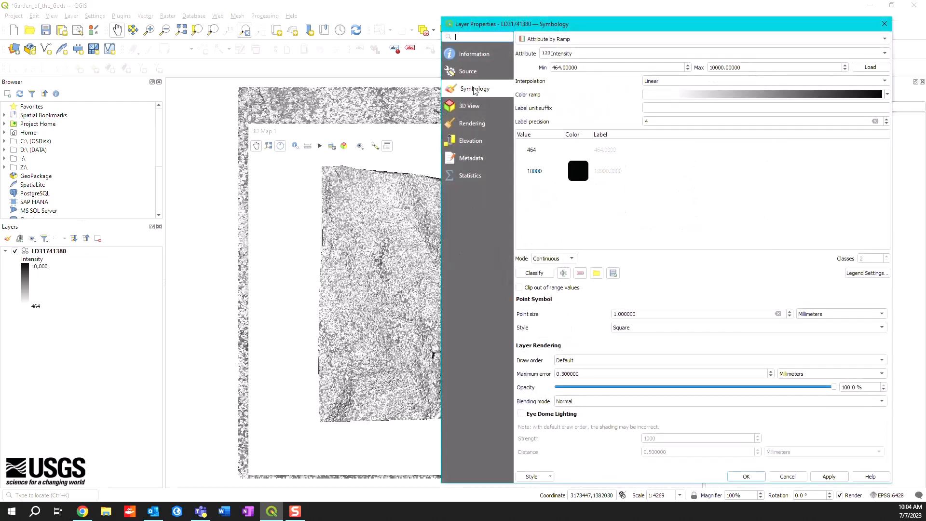
left_click(558, 55)
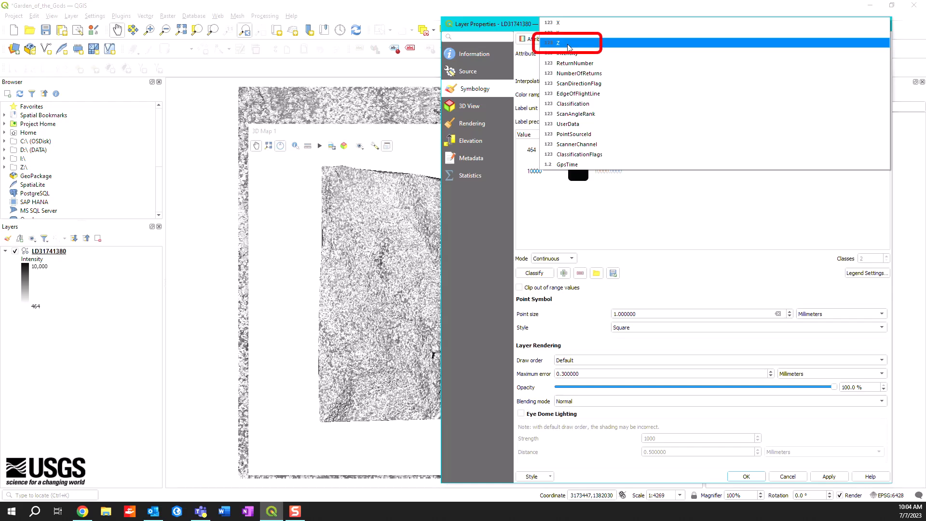
left_click(568, 44)
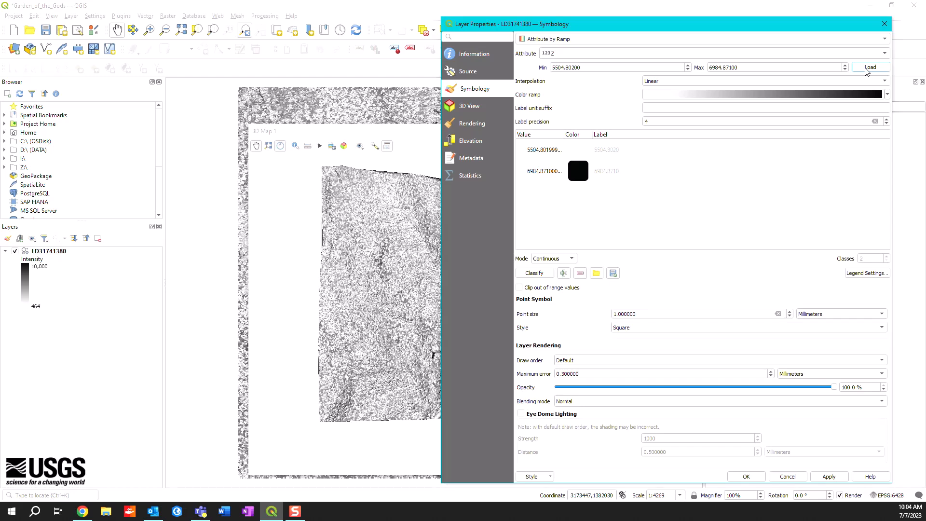
- Set the Z symbology range to a minimum of 6350 and a maximum of 7000
triple_click(617, 66)
type("6350")
triple_click(738, 68)
type("7000")
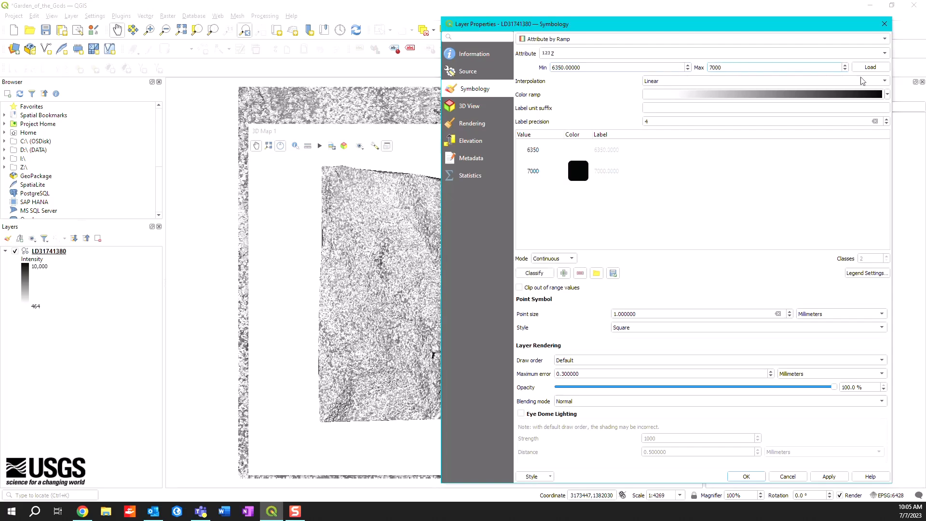
- Assign the Turbo color ramp in Continuous mode to the Z symbology and apply it to the layer
left_click(888, 95)
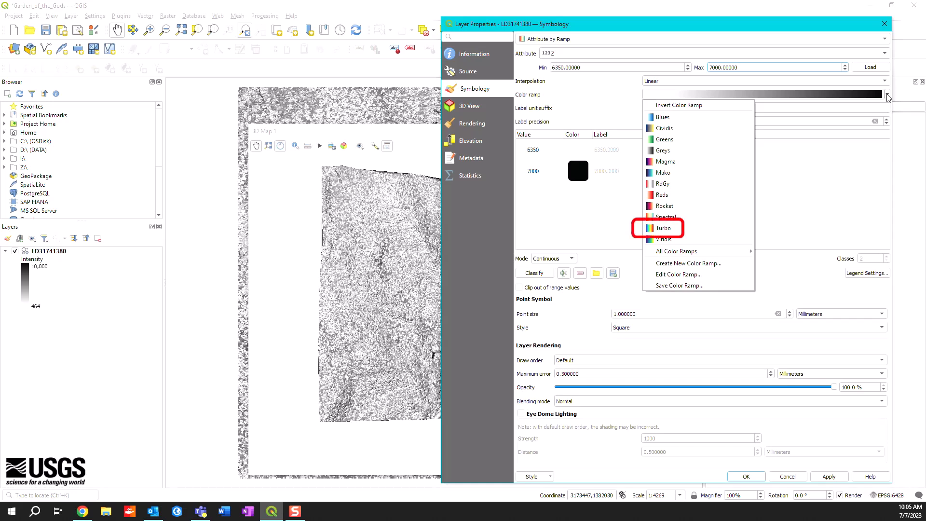
left_click(684, 232)
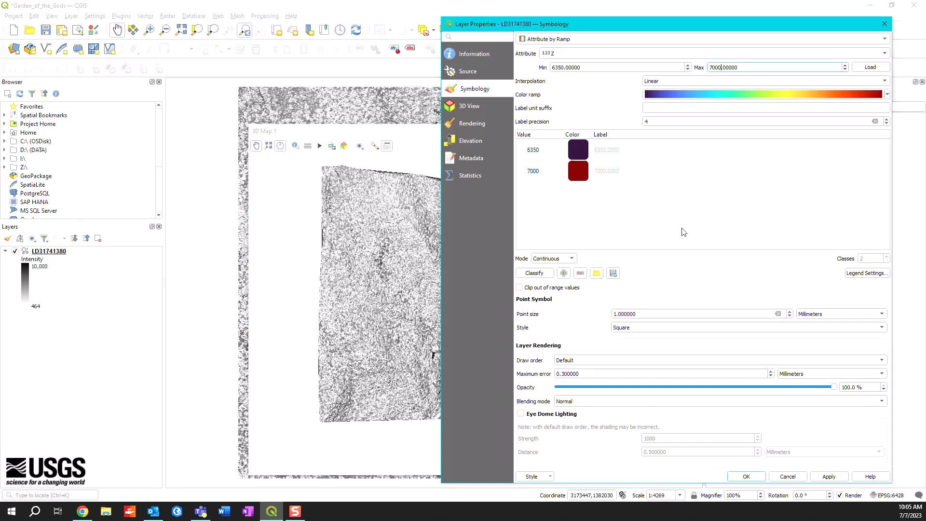
left_click(571, 259)
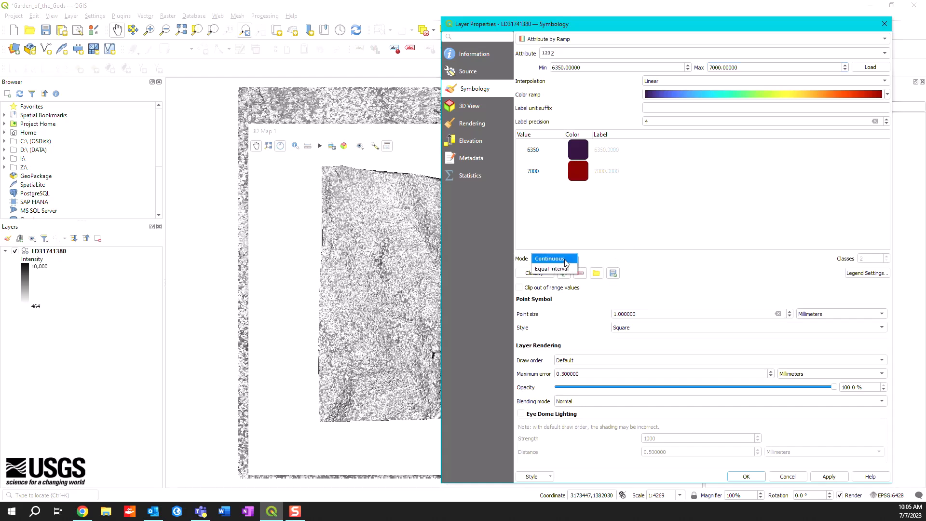
left_click(567, 269)
left_click(566, 259)
left_click(555, 247)
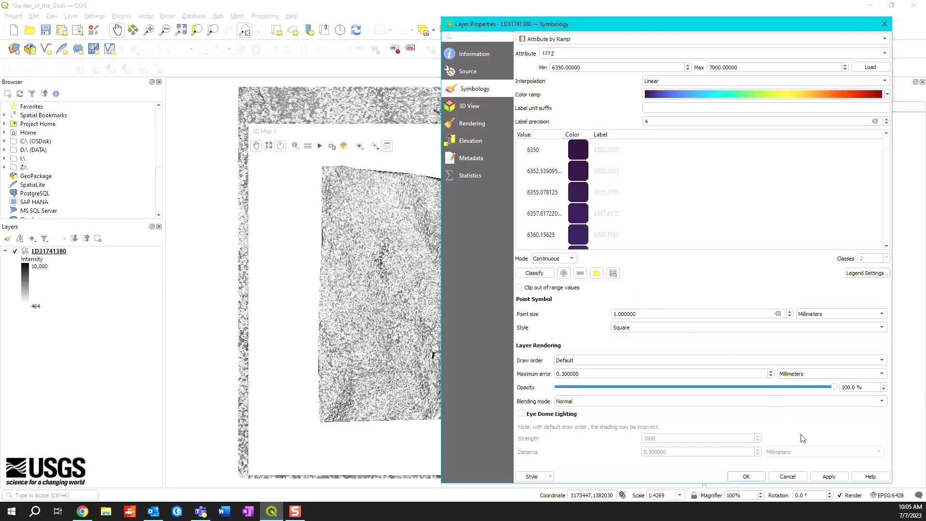
left_click(829, 477)
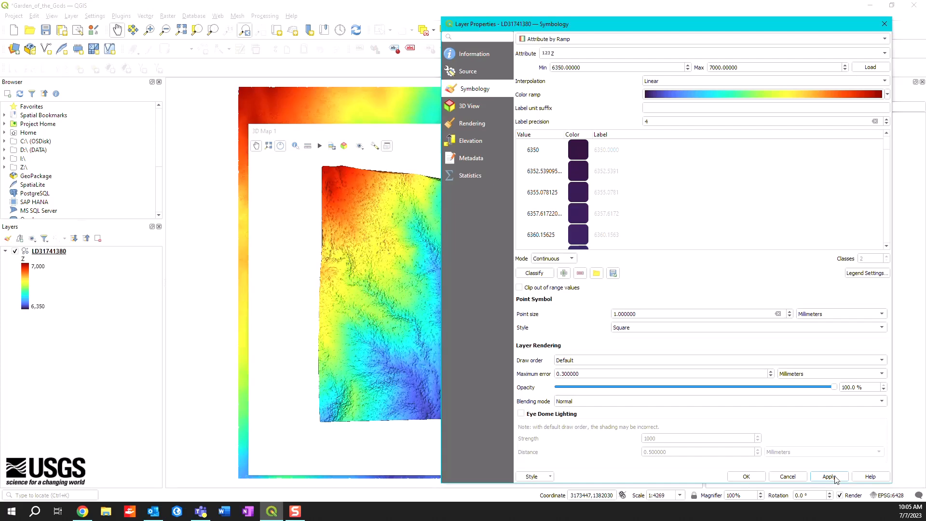
left_click(747, 477)
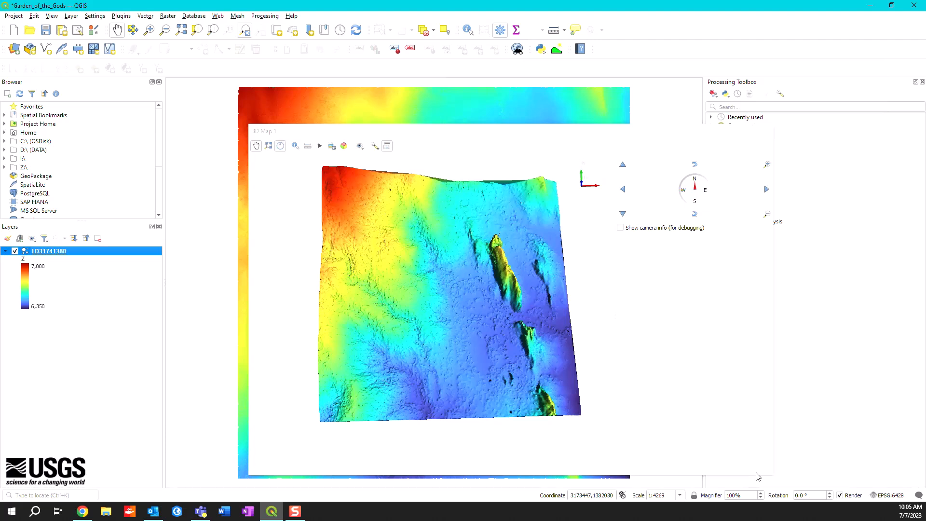
- Examine the elevation-colored rock formations in the 3D map from a rotated, closer viewpoint
left_click(492, 315)
left_click_drag(511, 300, 525, 323)
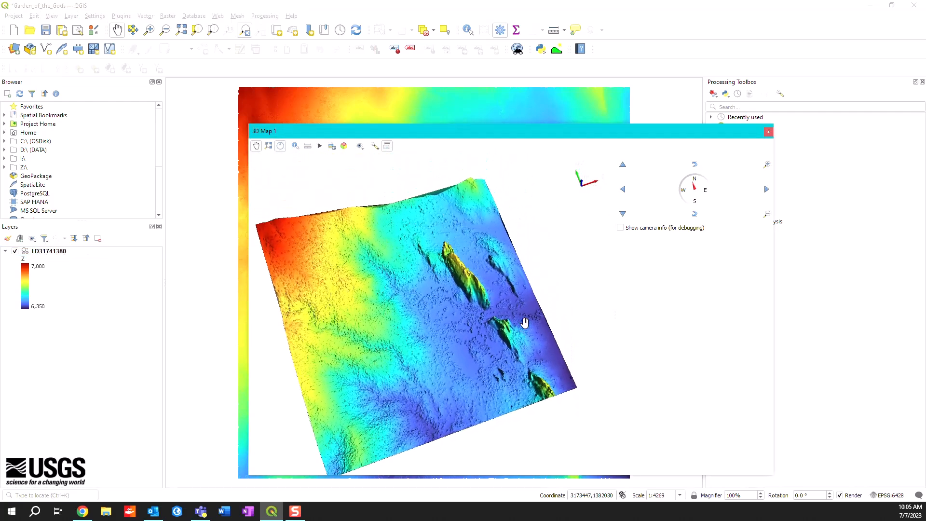
scroll(424, 315, "up", 3)
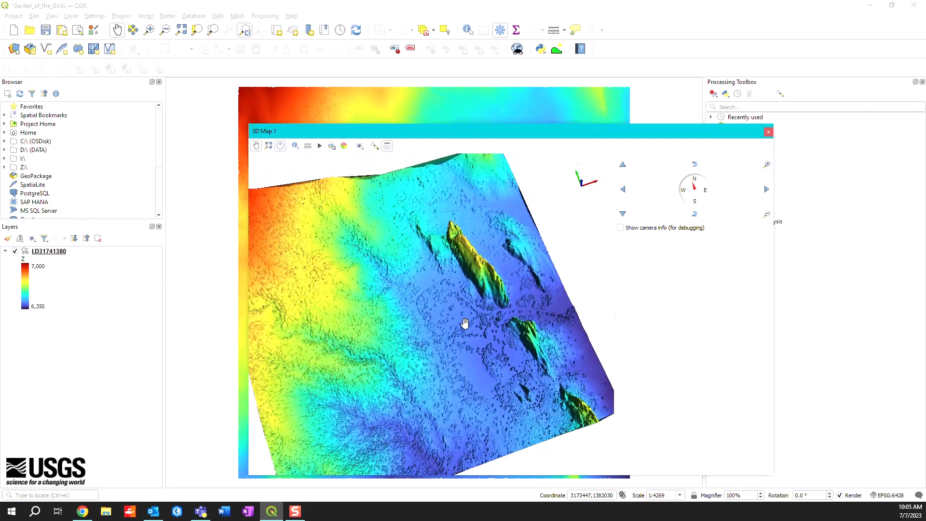
- Save the reoriented 3D map view as a PNG image named Garden_of_the_Gods, replacing the existing file, and close the 3D map
left_click_drag(475, 317, 471, 350)
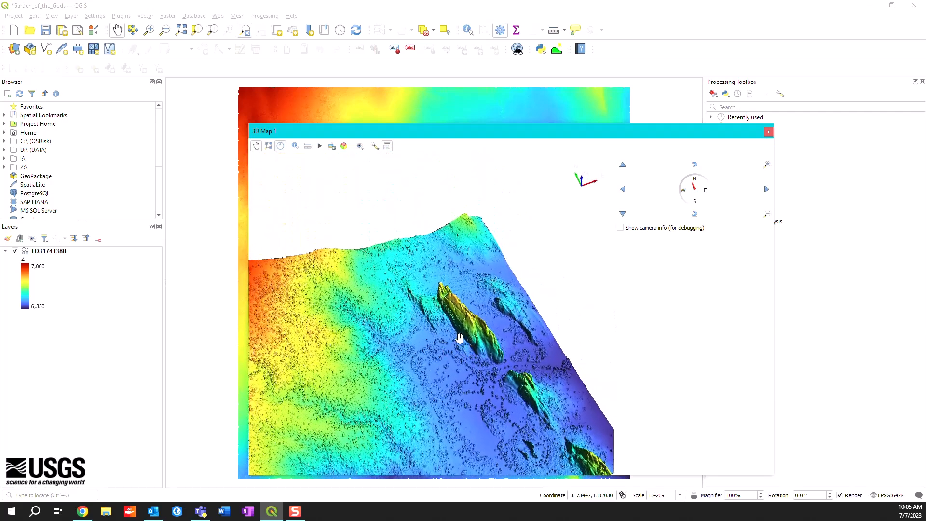
left_click_drag(478, 307, 506, 248)
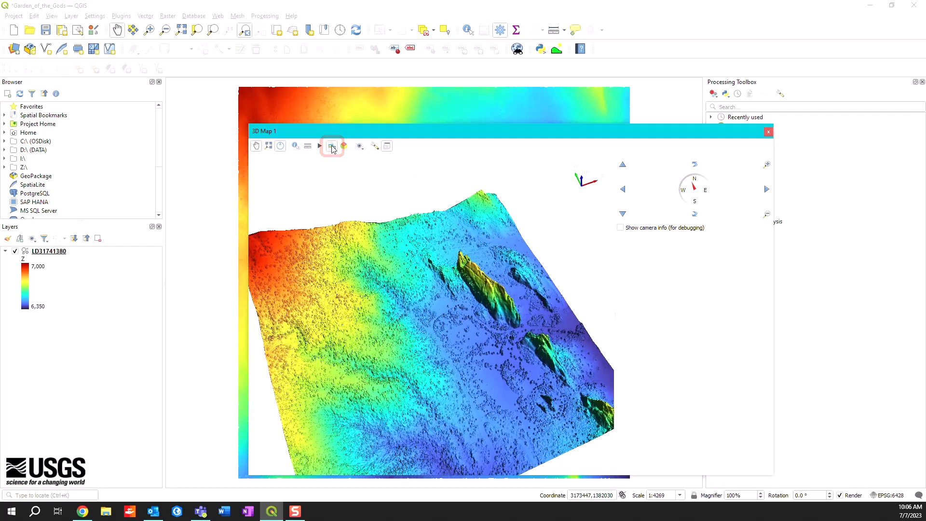
left_click(332, 146)
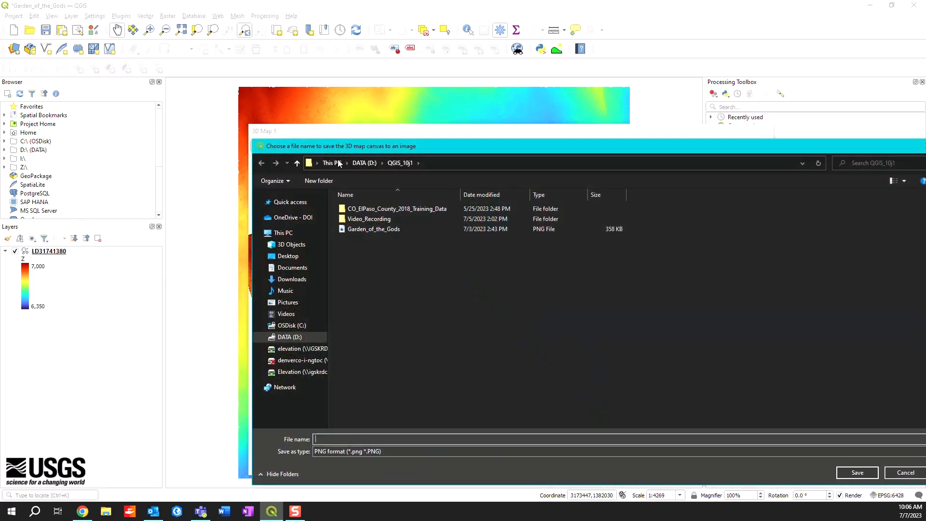
left_click(291, 340)
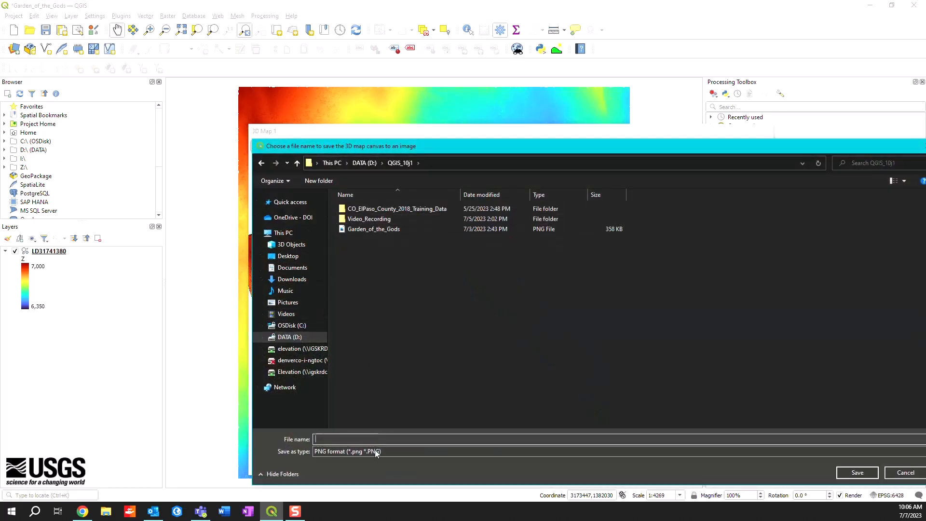
type("Garden_")
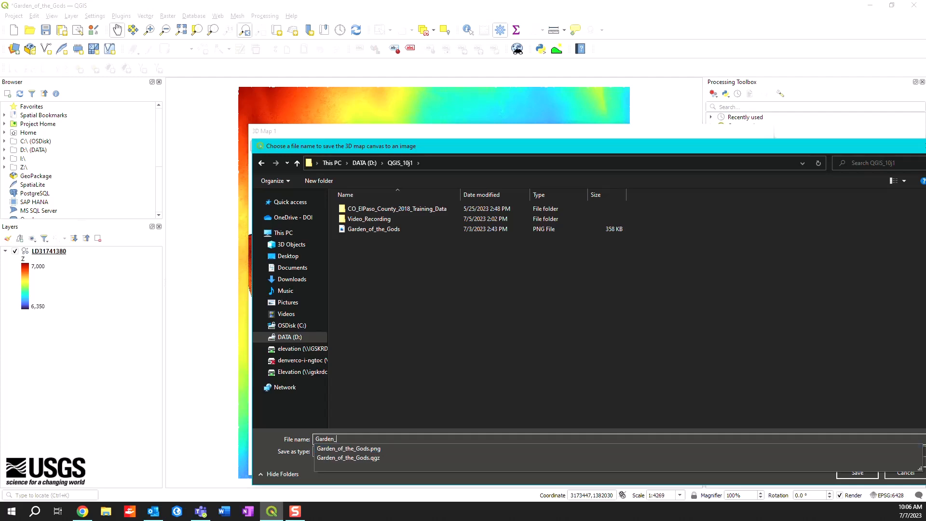
type("of_the_Gods")
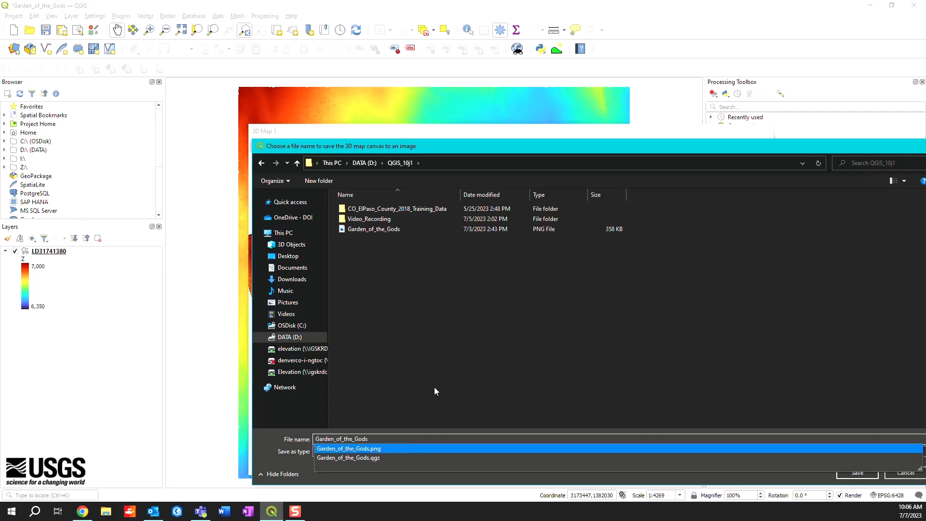
left_click(858, 474)
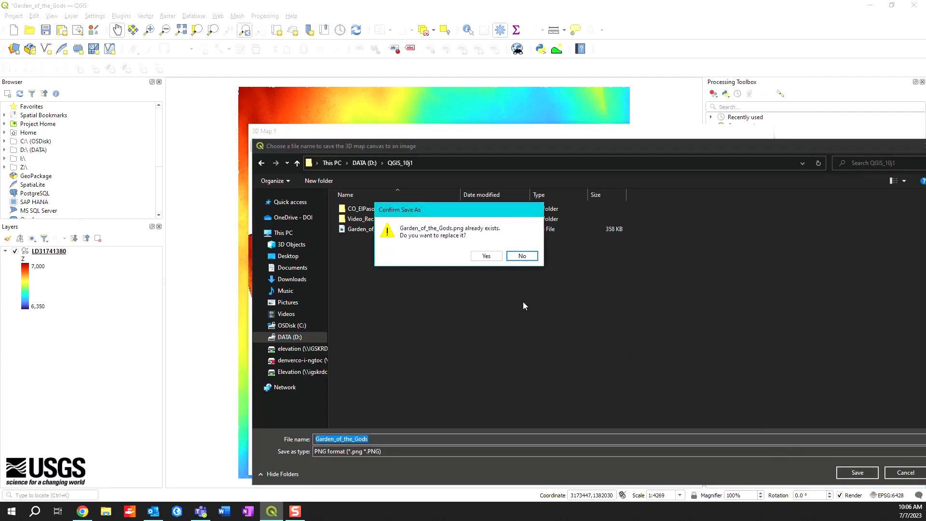
left_click(483, 255)
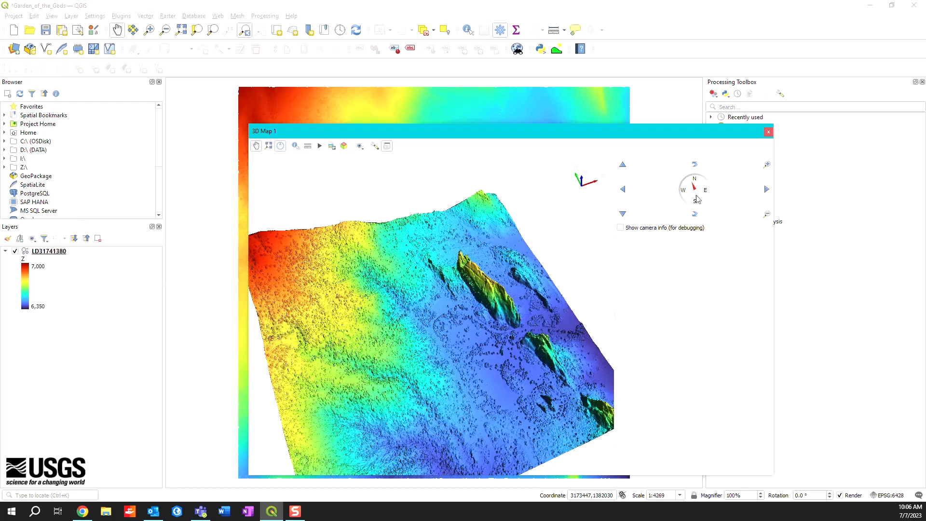
left_click(769, 132)
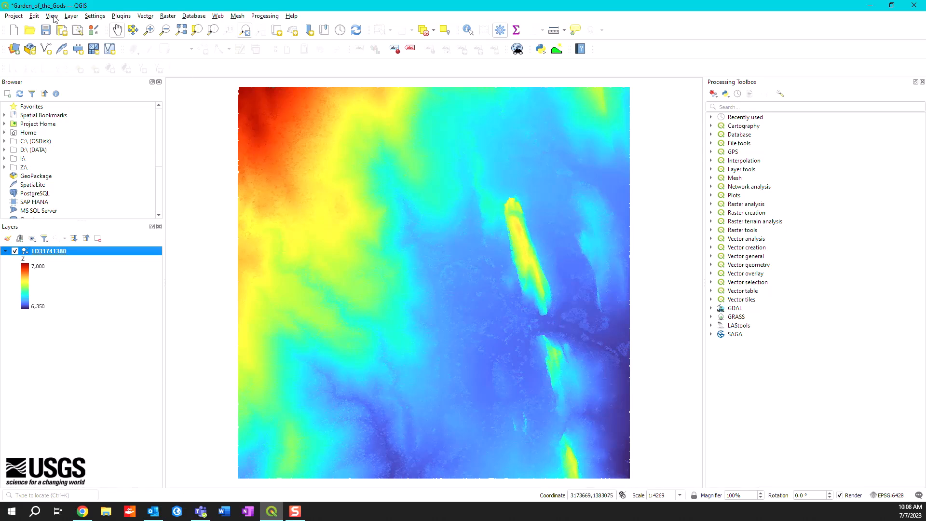
- Plot an elevation profile of the point cloud along a closed six-sided curve captured around the large elongated central rock formation
left_click(52, 16)
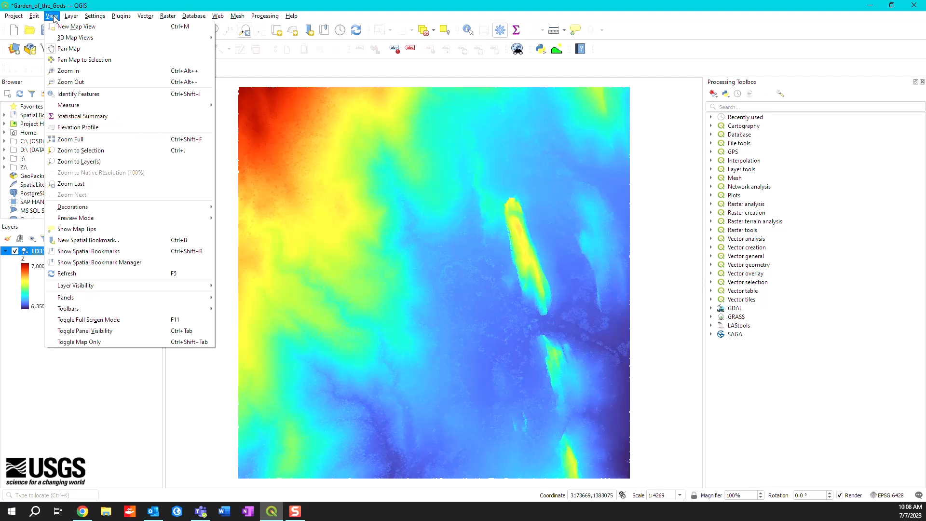
left_click(72, 127)
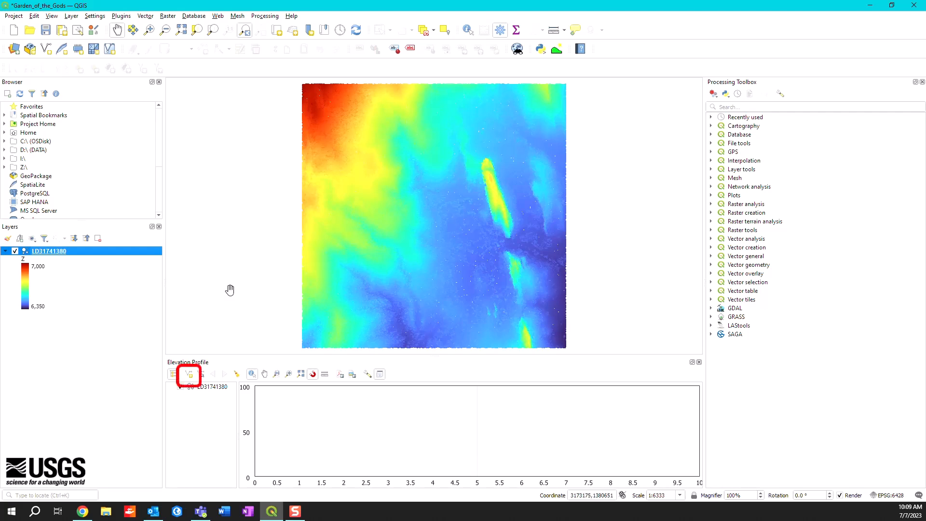
left_click(190, 375)
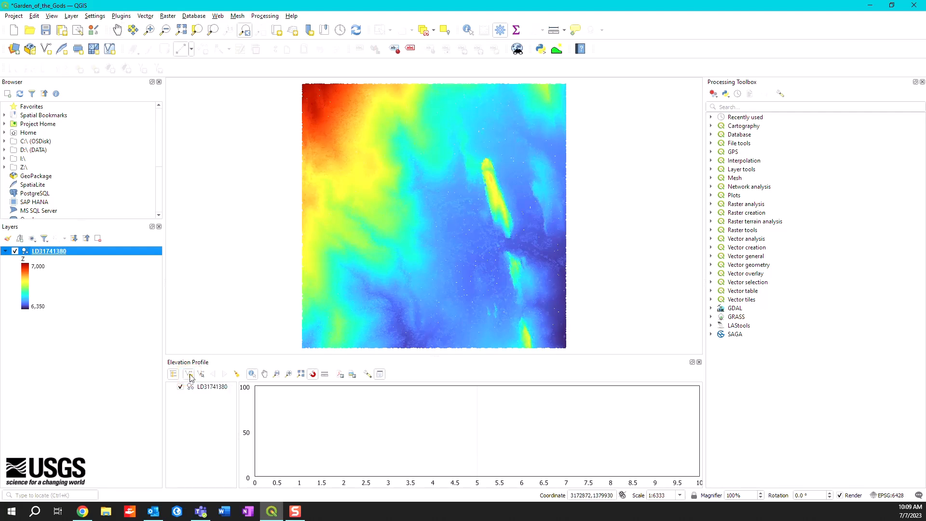
left_click(481, 147)
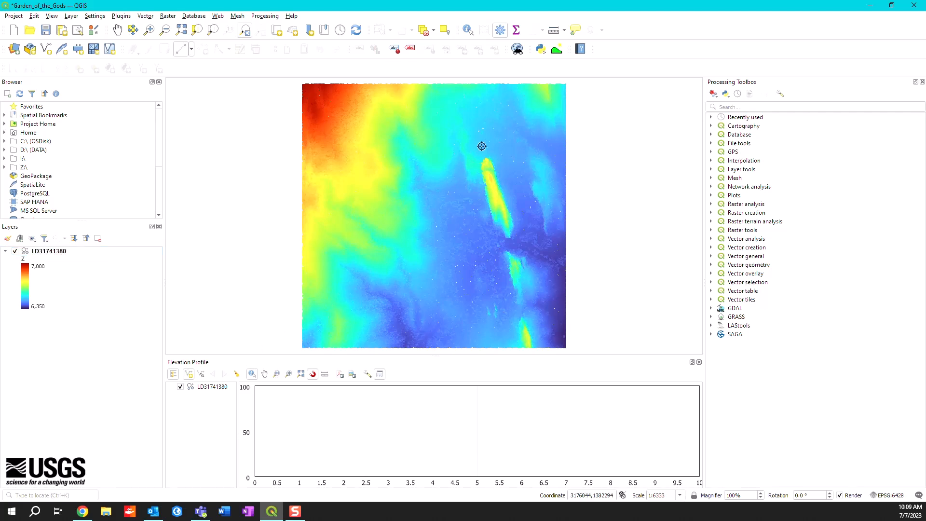
left_click(464, 187)
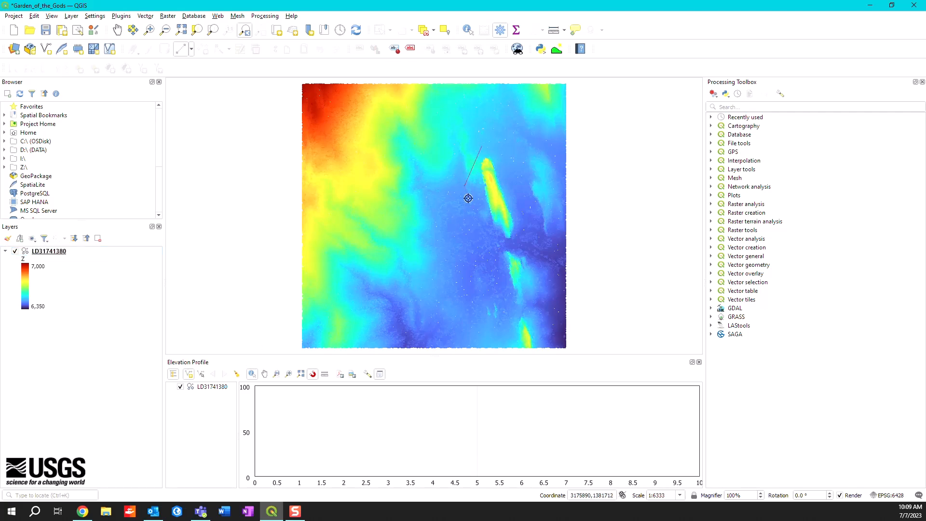
left_click(480, 242)
left_click(529, 249)
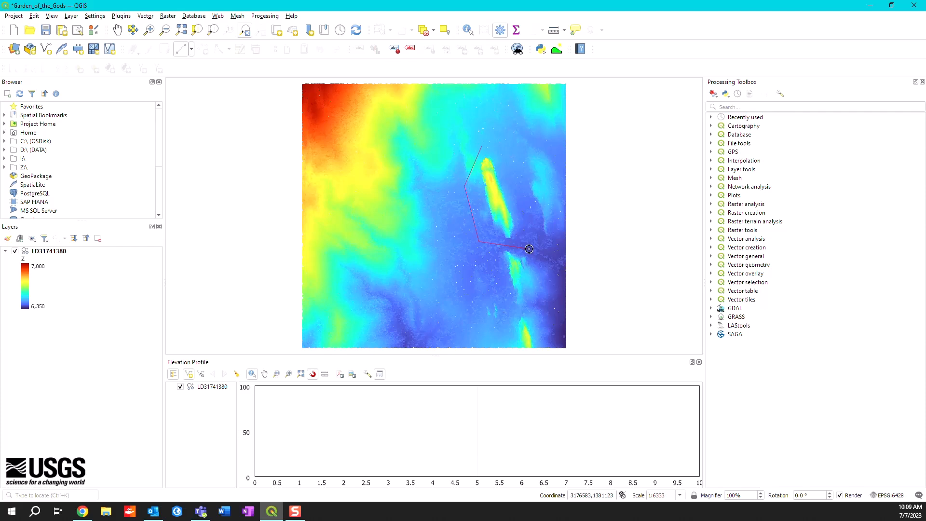
left_click(530, 207)
left_click(513, 157)
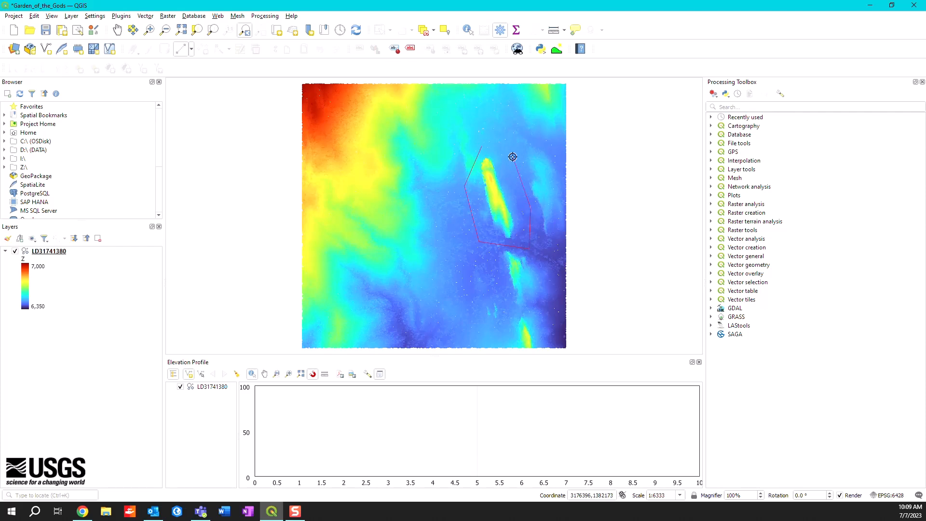
left_click(482, 146)
right_click(482, 146)
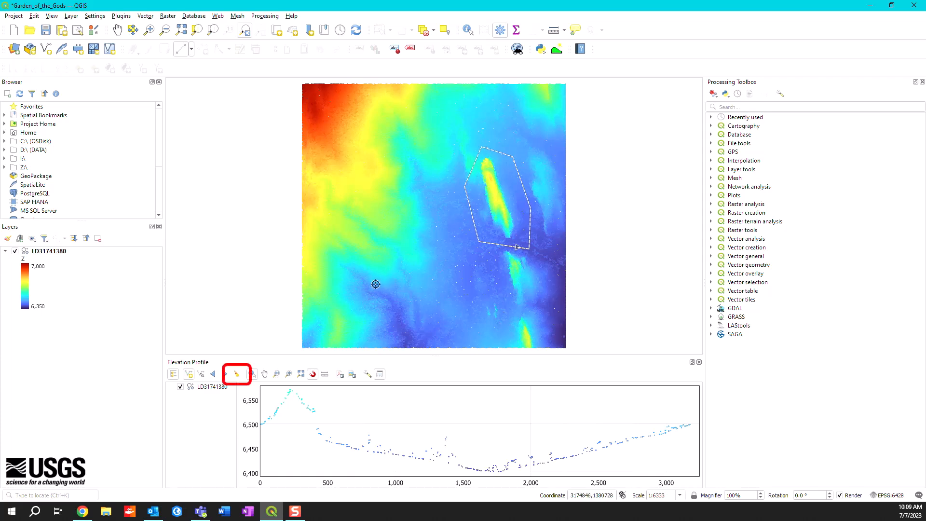
- Clear the captured curve from the elevation profile and close the profile view
left_click(237, 375)
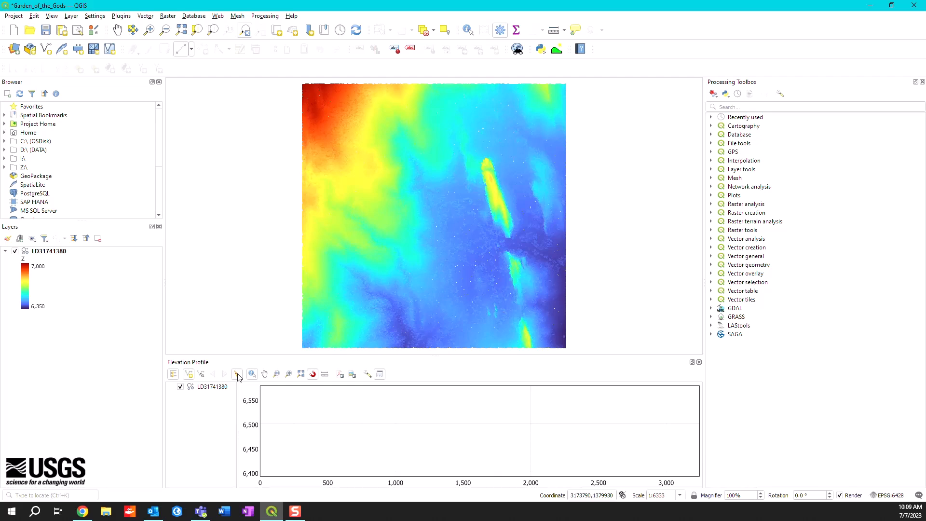
left_click(699, 362)
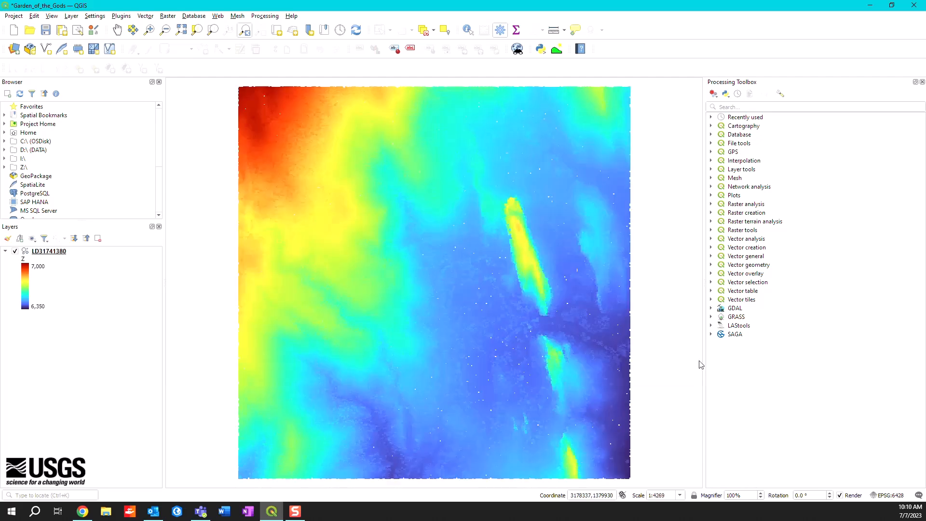
- Save the Garden_of_the_Gods project and exit QGIS
left_click(17, 16)
left_click(31, 96)
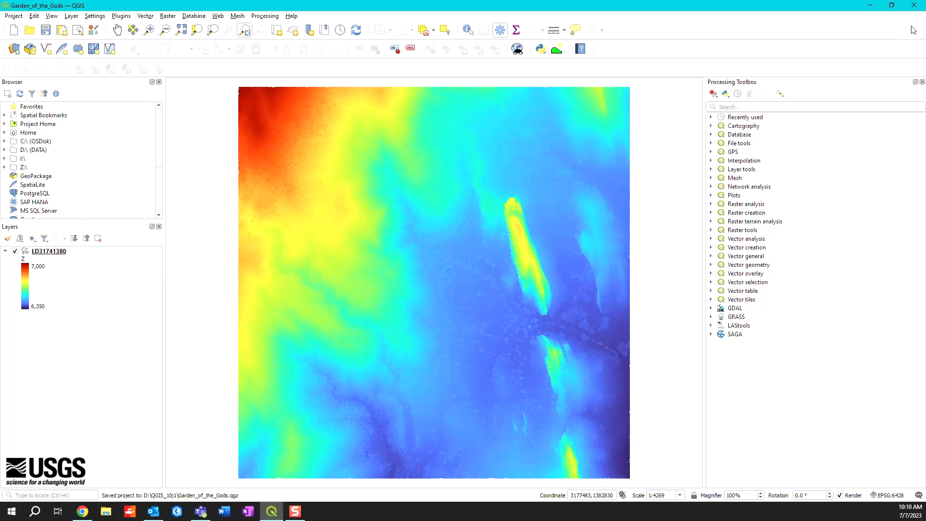
left_click(916, 7)
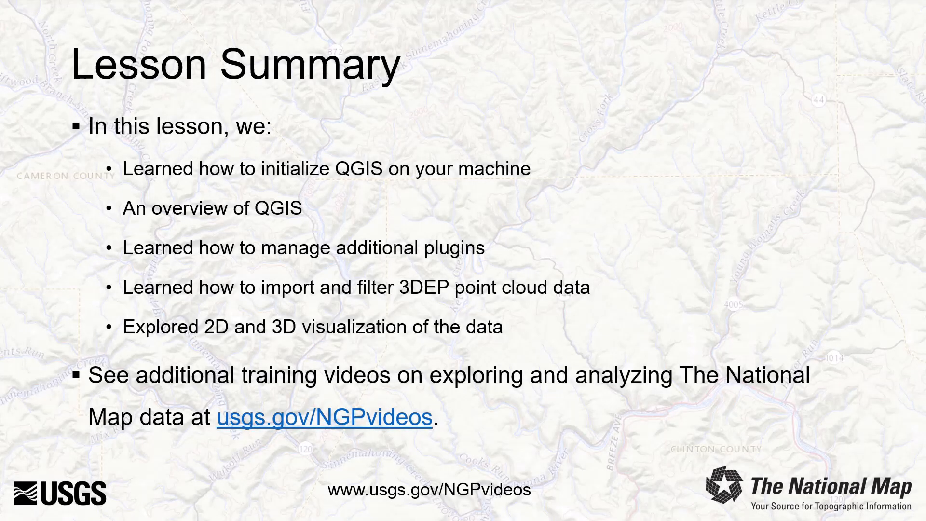